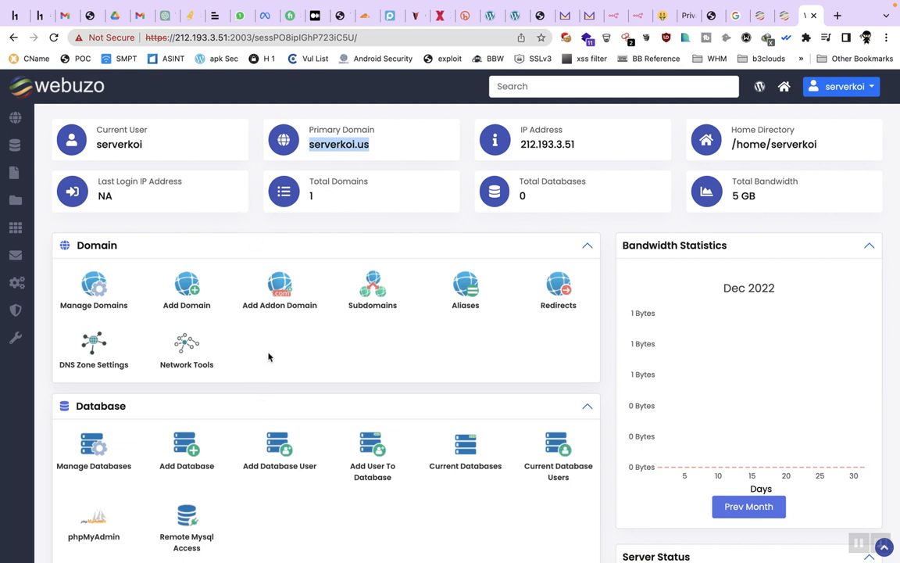
{"action": "double_click", "coordinate": [345, 144]}
{"action": "right_click", "coordinate": [345, 144]}
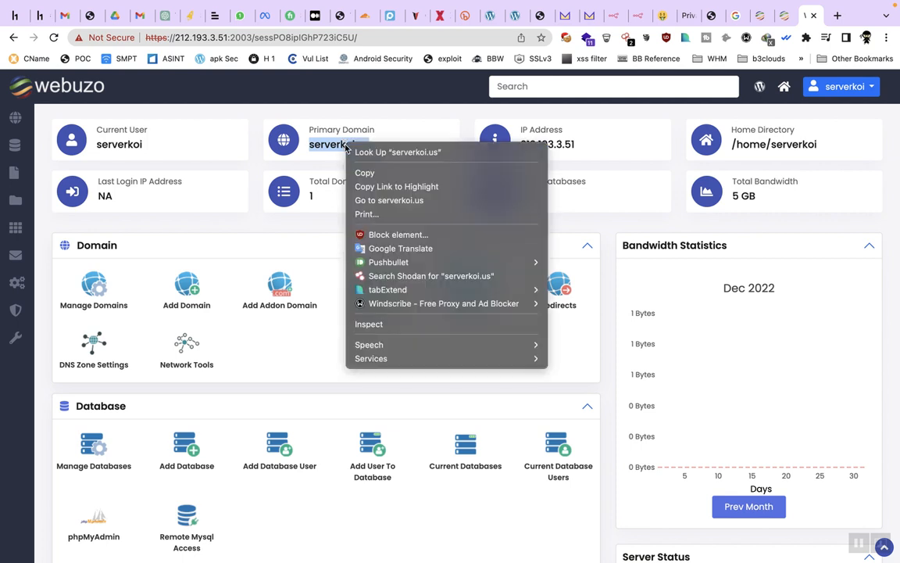
{"action": "left_click", "coordinate": [380, 200]}
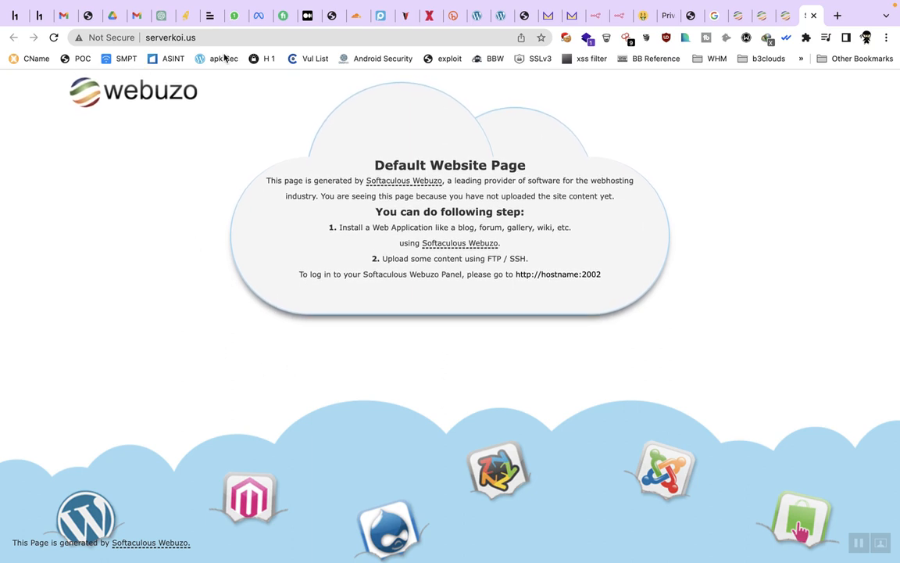
{"action": "left_click", "coordinate": [237, 33]}
{"action": "left_click", "coordinate": [261, 32]}
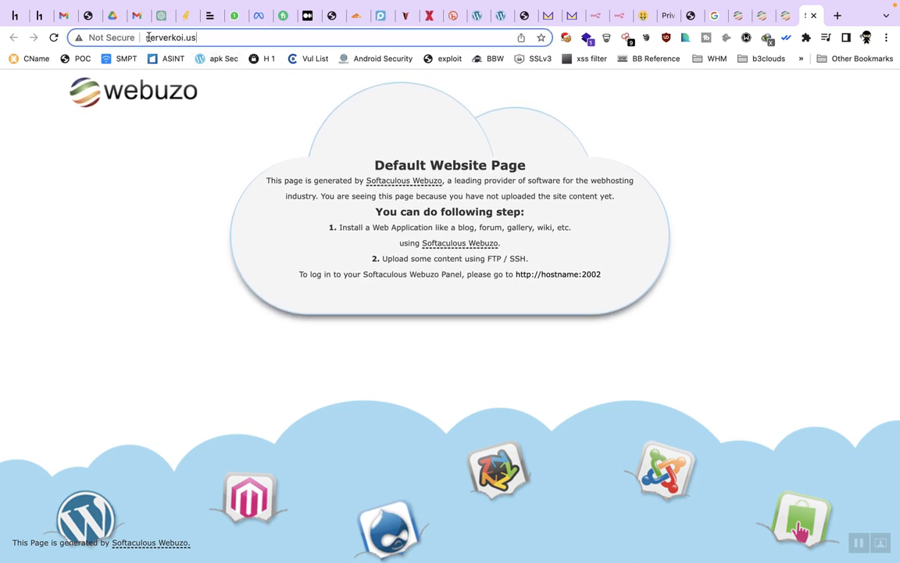
{"action": "type", "text": "https"}
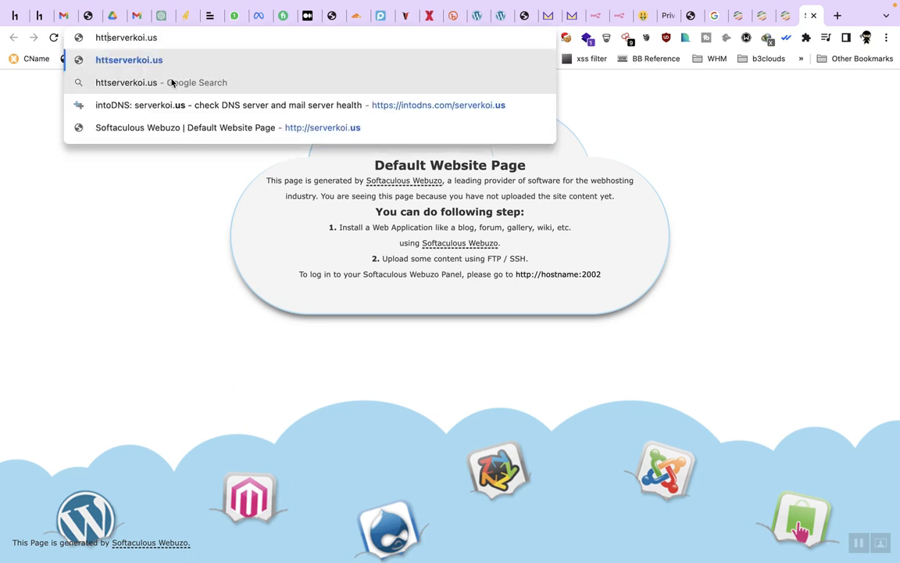
{"action": "type", "text": "://"}
{"action": "key", "text": "Return"}
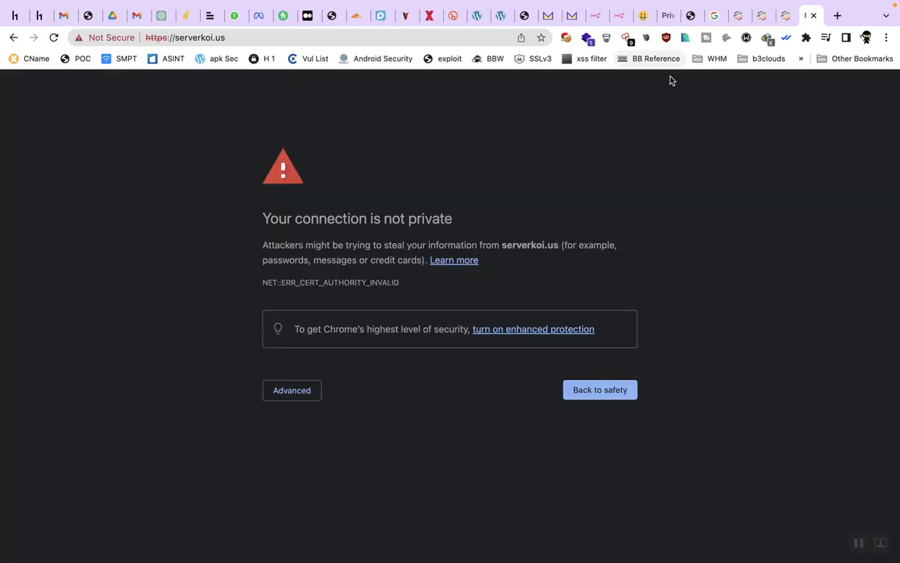
Step: Back on the Webuzo dashboard, open Install Certificate in the SSL section
{"action": "left_click", "coordinate": [787, 15]}
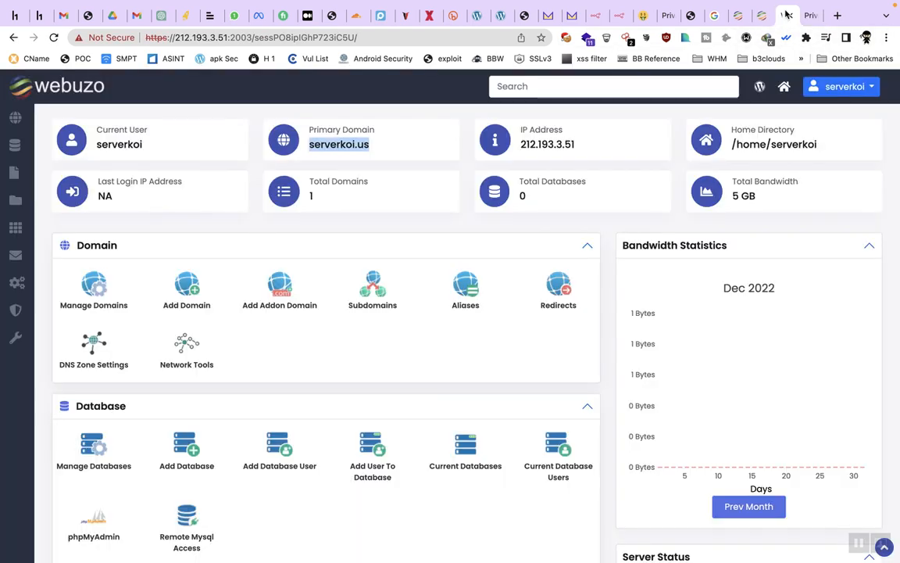
{"action": "scroll", "coordinate": [352, 366], "scroll_direction": "down", "scroll_amount": 3}
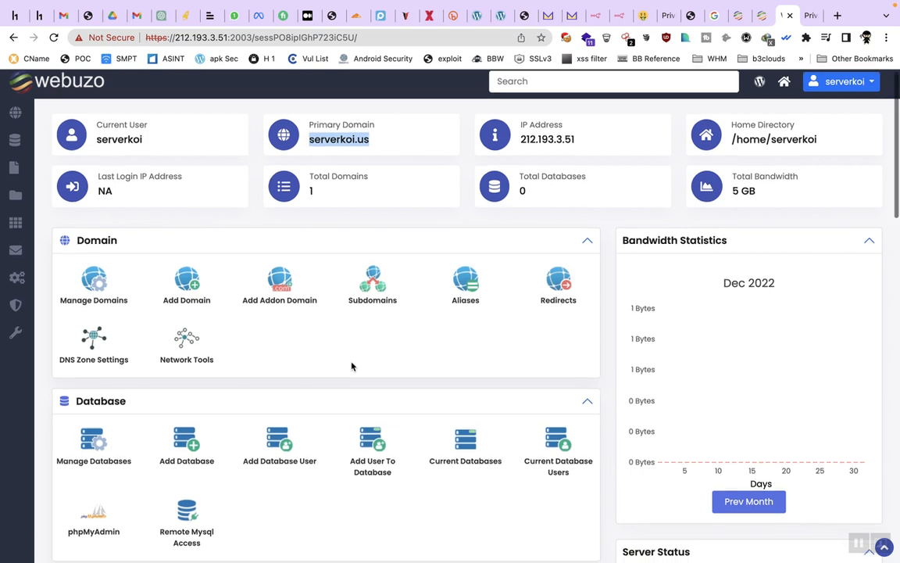
{"action": "scroll", "coordinate": [348, 383], "scroll_direction": "down", "scroll_amount": 3}
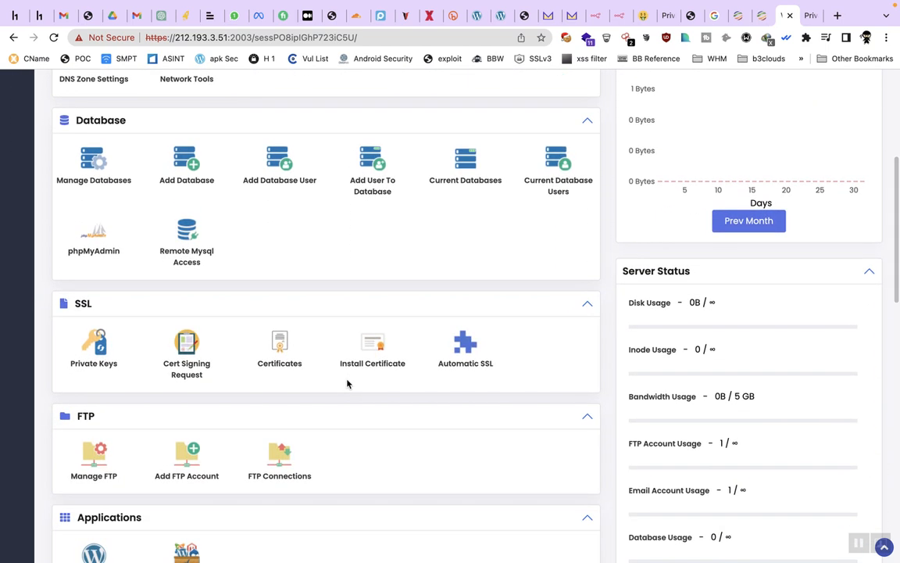
{"action": "left_click", "coordinate": [379, 346]}
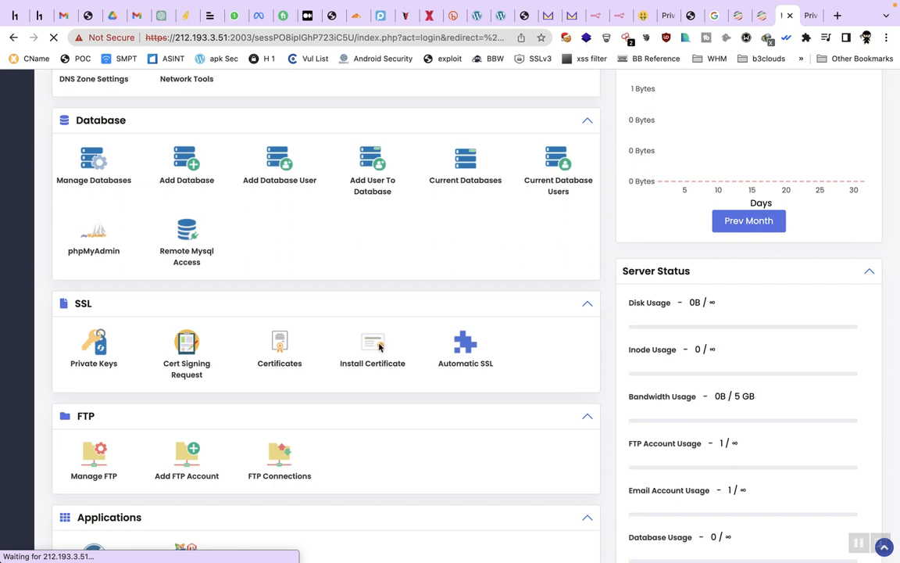
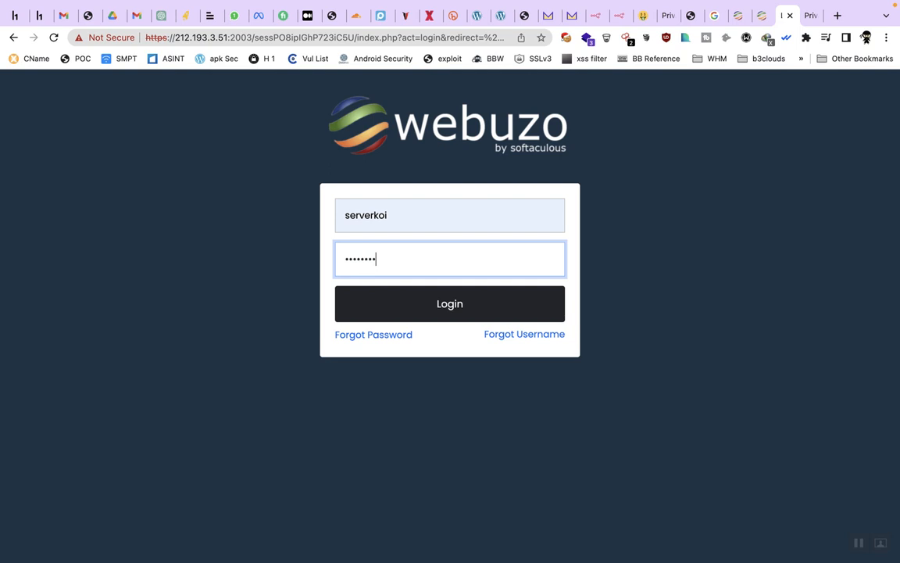
Step: Log in to Webuzo and choose serverkoi.us as the certificate domain
{"action": "key", "text": "Return"}
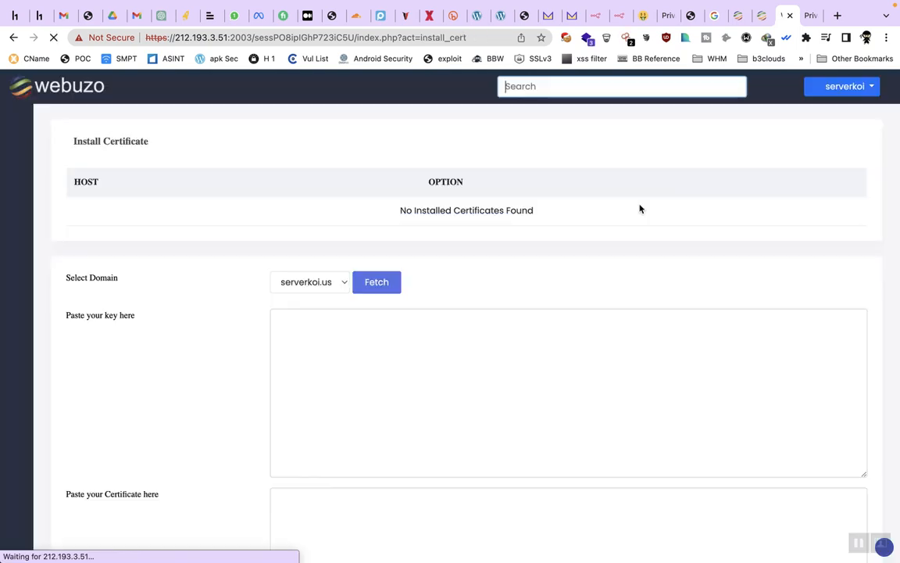
{"action": "left_click", "coordinate": [313, 291]}
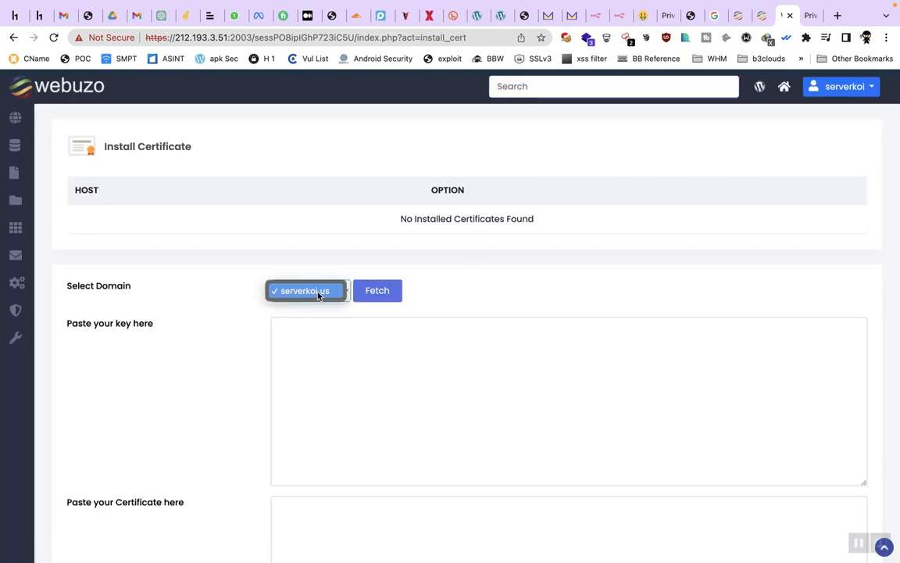
{"action": "left_click", "coordinate": [323, 290]}
Step: Fetch serverkoi.us's key and certificate, and dismiss the no-data error
{"action": "left_click", "coordinate": [384, 292]}
{"action": "left_click", "coordinate": [309, 322]}
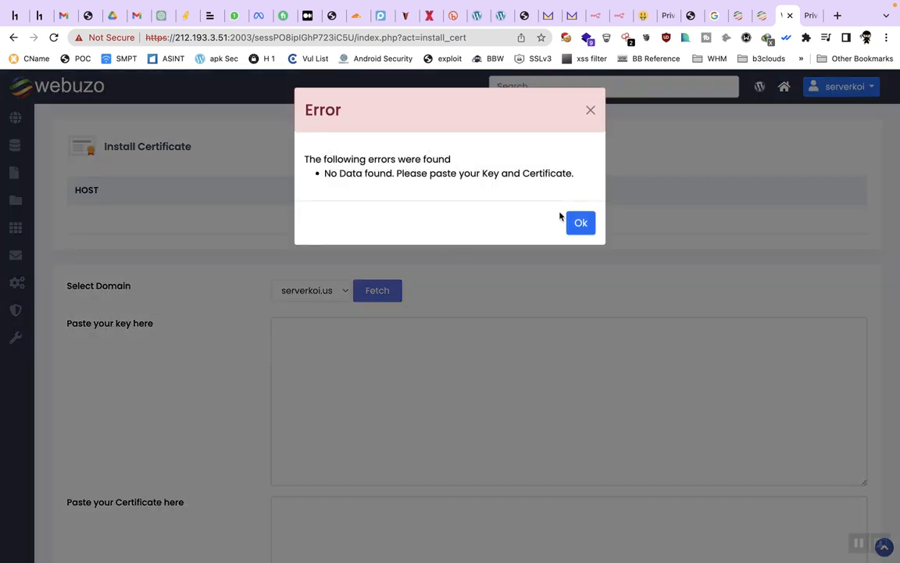
{"action": "left_click", "coordinate": [578, 222]}
{"action": "scroll", "coordinate": [221, 223], "scroll_direction": "down", "scroll_amount": 5}
{"action": "scroll", "coordinate": [221, 223], "scroll_direction": "up", "scroll_amount": 5}
Step: In Automatic SSL, request a free certificate for serverkoi.us and acknowledge the background notice
{"action": "mouse_move", "coordinate": [15, 116]}
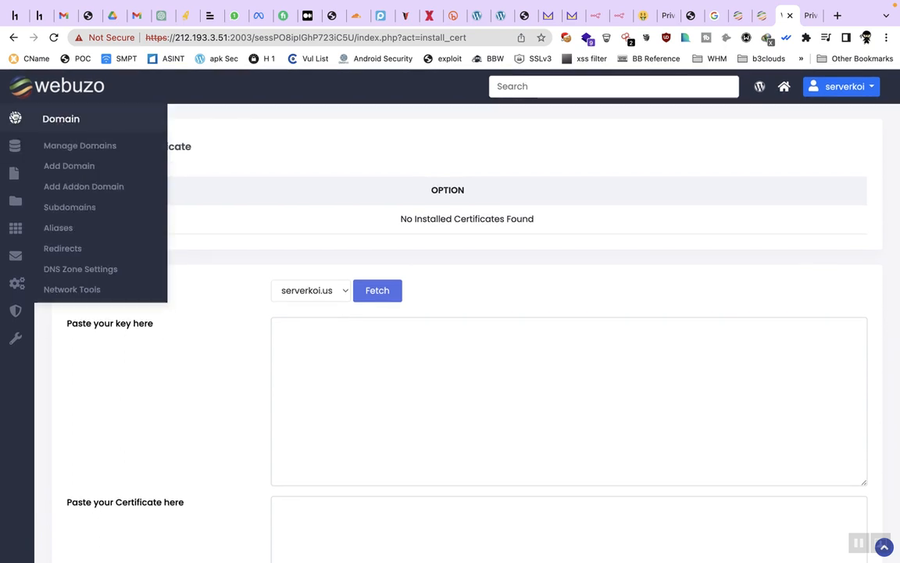
{"action": "mouse_move", "coordinate": [14, 173]}
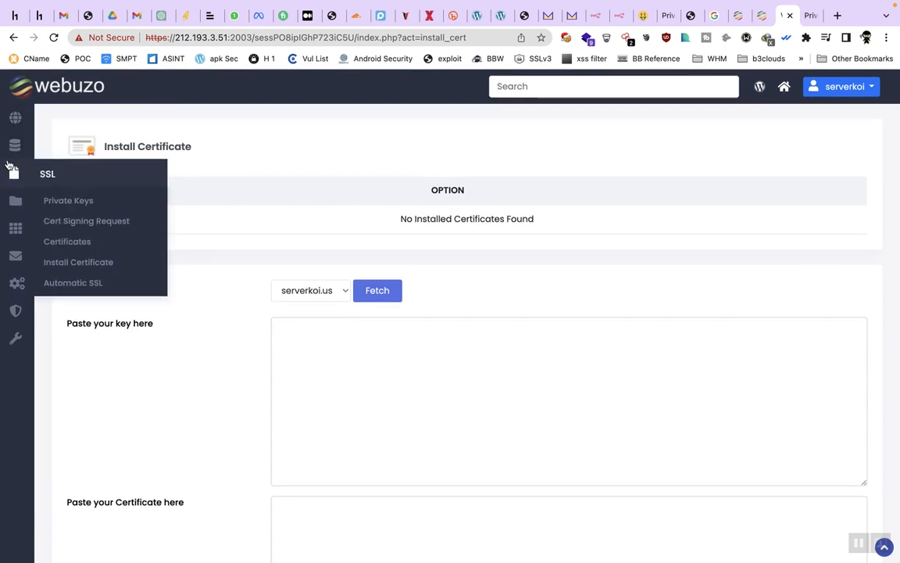
{"action": "left_click", "coordinate": [92, 284]}
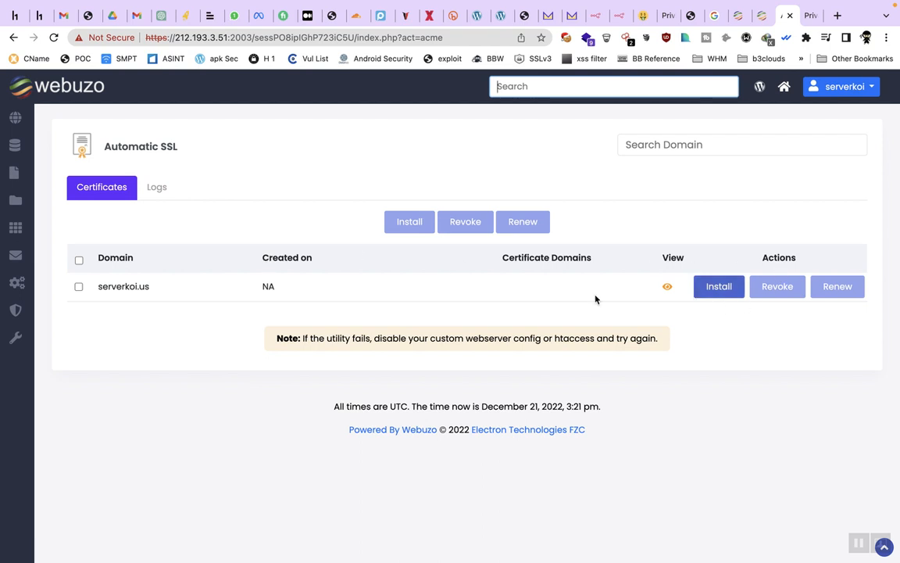
{"action": "left_click", "coordinate": [79, 287]}
{"action": "left_click", "coordinate": [79, 287]}
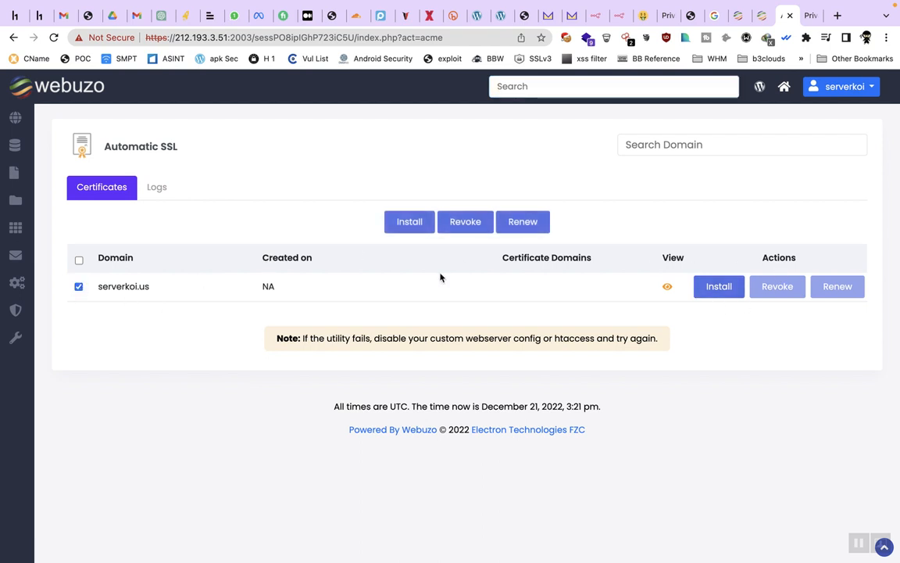
{"action": "left_click", "coordinate": [412, 227]}
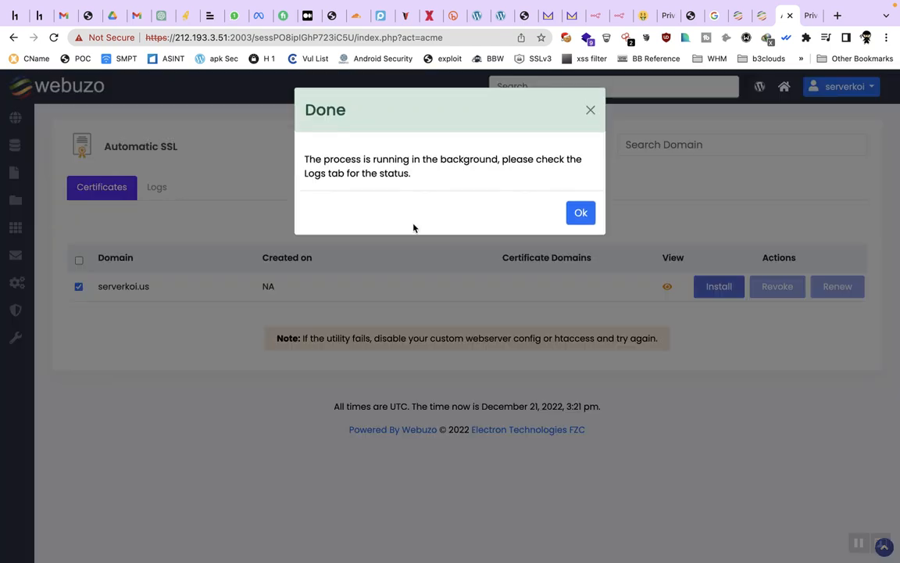
{"action": "left_click", "coordinate": [583, 219]}
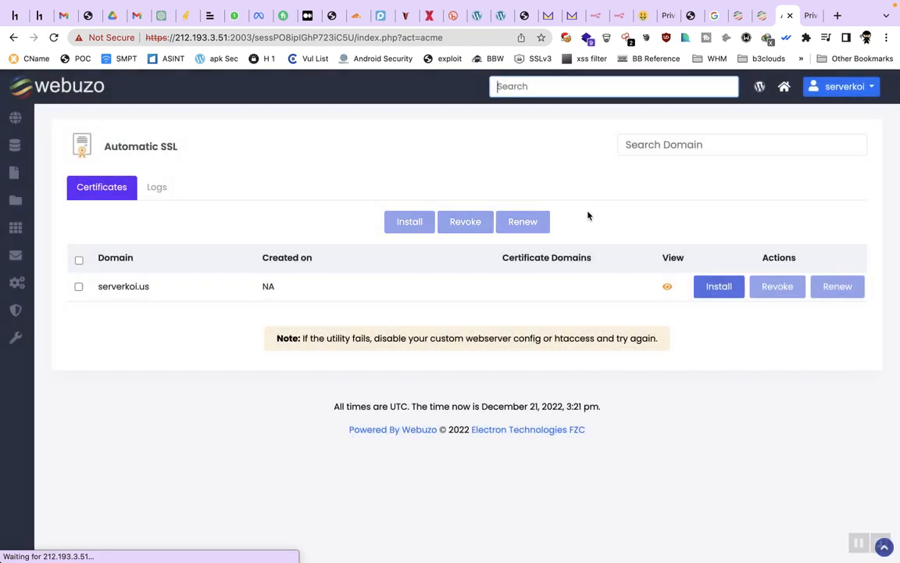
Step: Check serverkoi.us's certificate details, which show no installed certificates, and glance at the log
{"action": "left_click", "coordinate": [667, 287]}
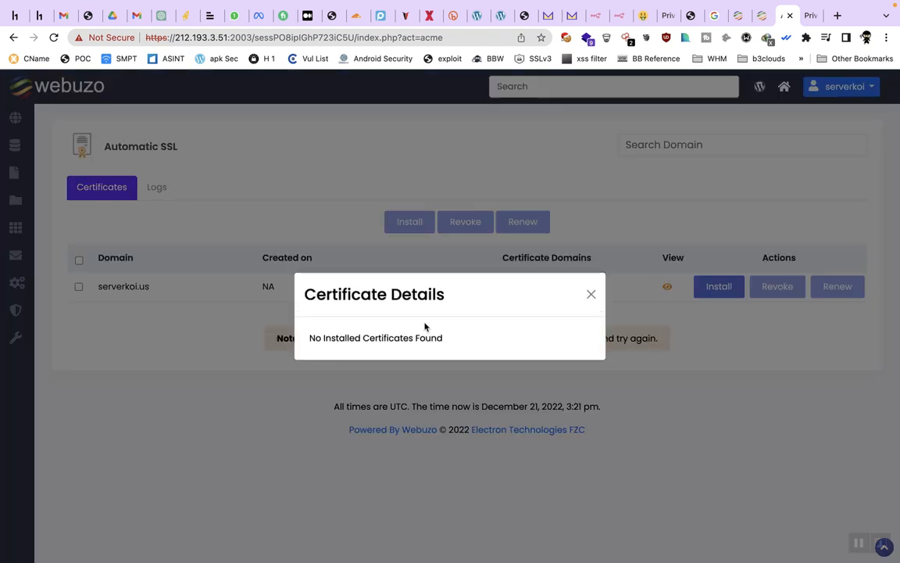
{"action": "double_click", "coordinate": [391, 338]}
{"action": "triple_click", "coordinate": [392, 344]}
{"action": "left_click", "coordinate": [497, 326]}
{"action": "left_click", "coordinate": [591, 294]}
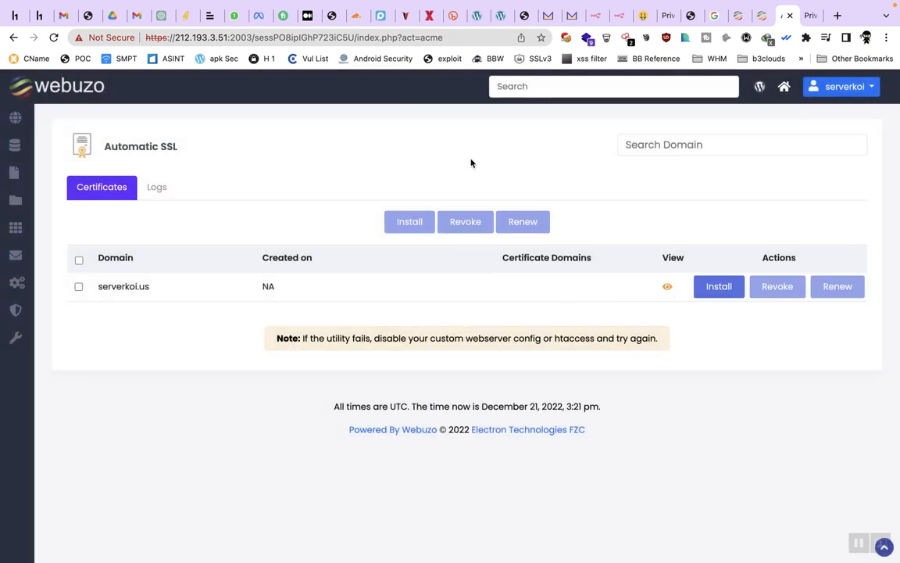
{"action": "left_click", "coordinate": [167, 191]}
{"action": "left_click", "coordinate": [119, 192]}
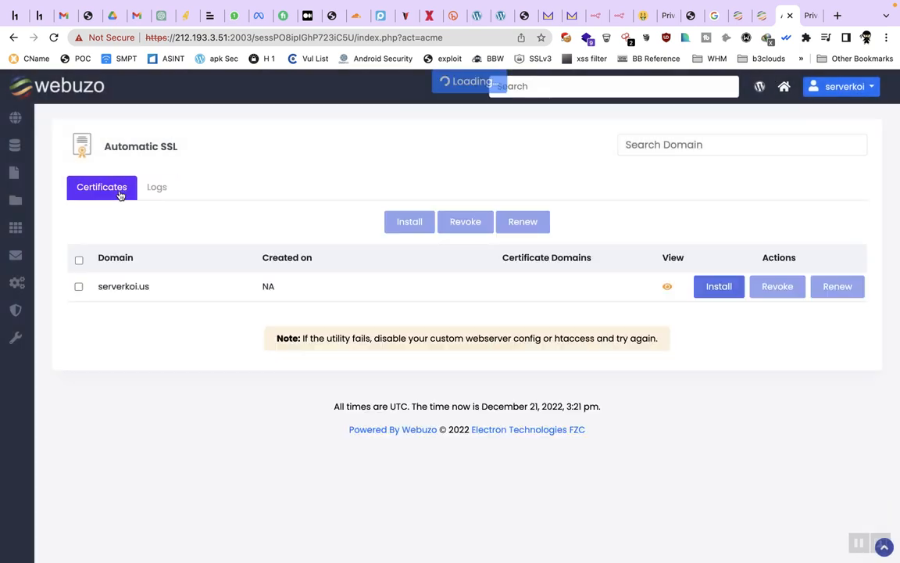
Step: Start the serverkoi.us certificate install again and switch to its request log
{"action": "left_click", "coordinate": [79, 287]}
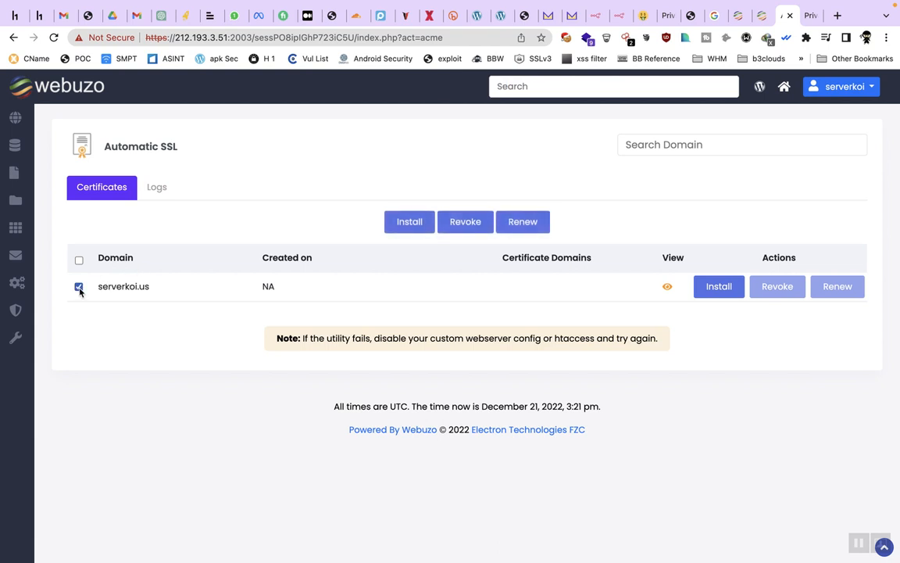
{"action": "left_click", "coordinate": [717, 290]}
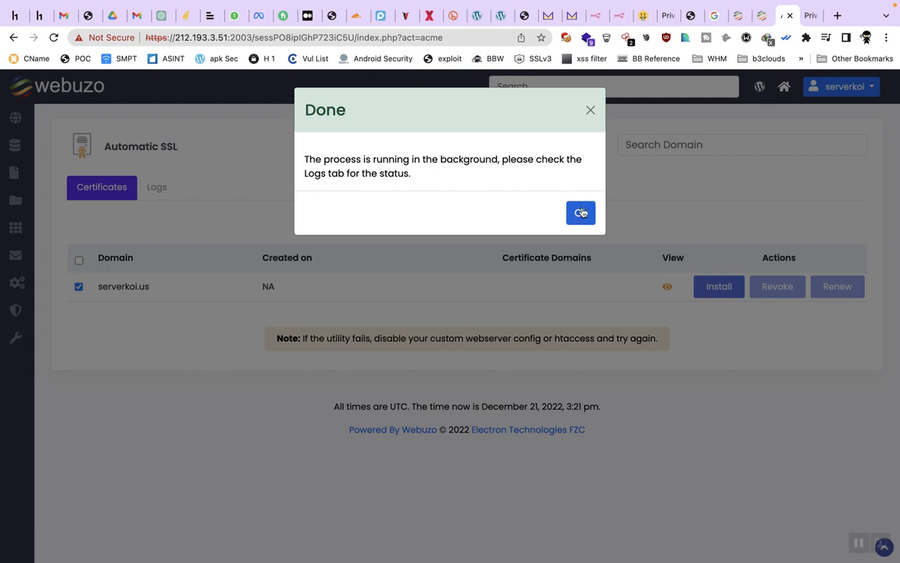
{"action": "left_click", "coordinate": [577, 211]}
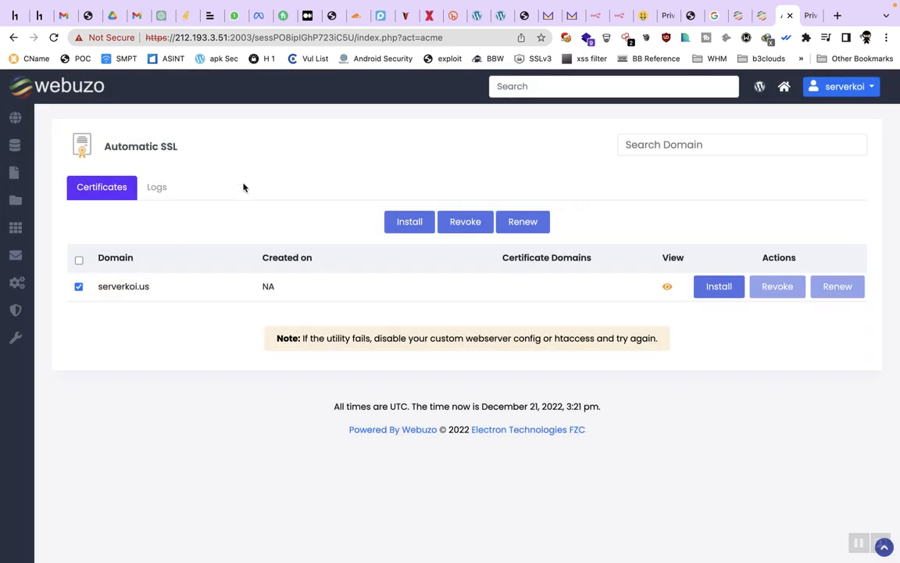
{"action": "left_click", "coordinate": [161, 185]}
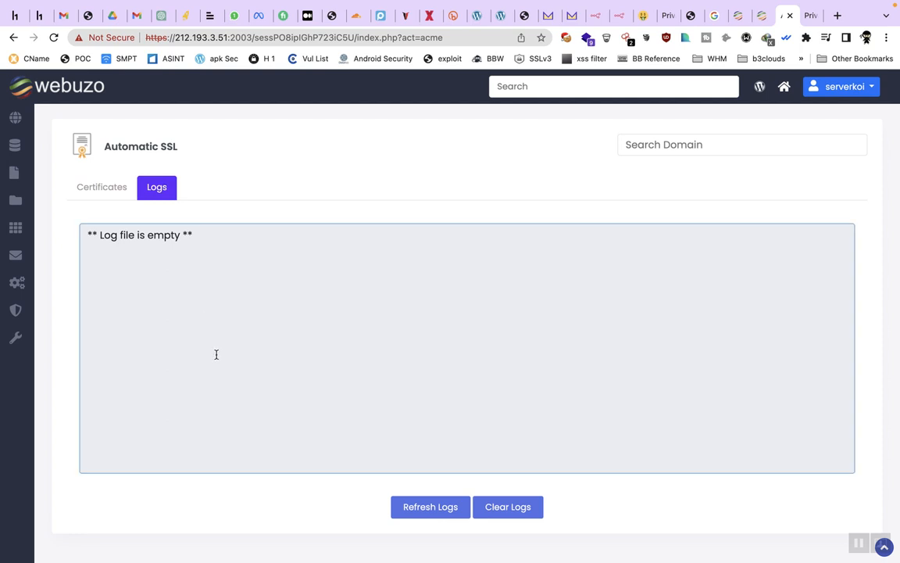
Step: Watch the Automatic SSL log until 'Invoking Acme script' appears twice
{"action": "left_click", "coordinate": [214, 354]}
{"action": "scroll", "coordinate": [215, 354], "scroll_direction": "down", "scroll_amount": 2}
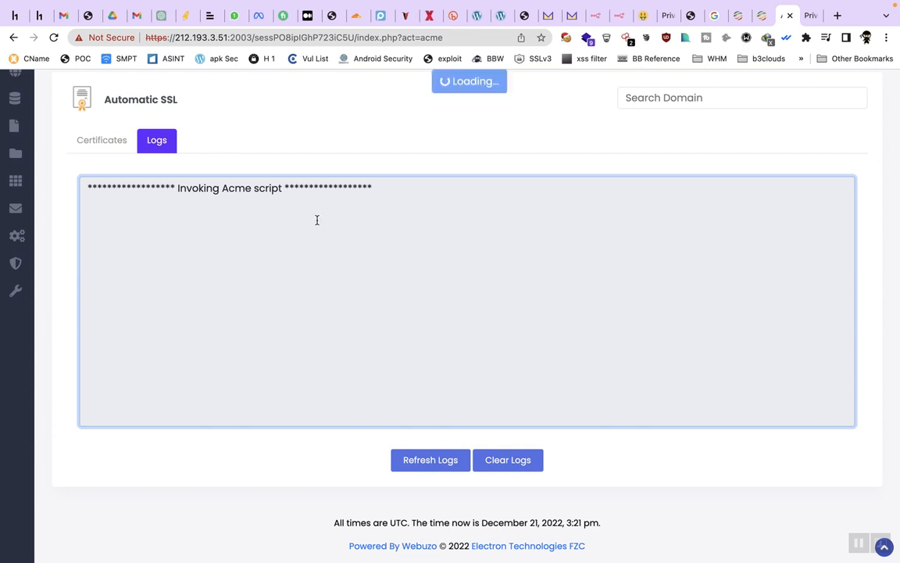
{"action": "triple_click", "coordinate": [285, 187]}
{"action": "left_click", "coordinate": [302, 247]}
{"action": "scroll", "coordinate": [302, 247], "scroll_direction": "up", "scroll_amount": 1}
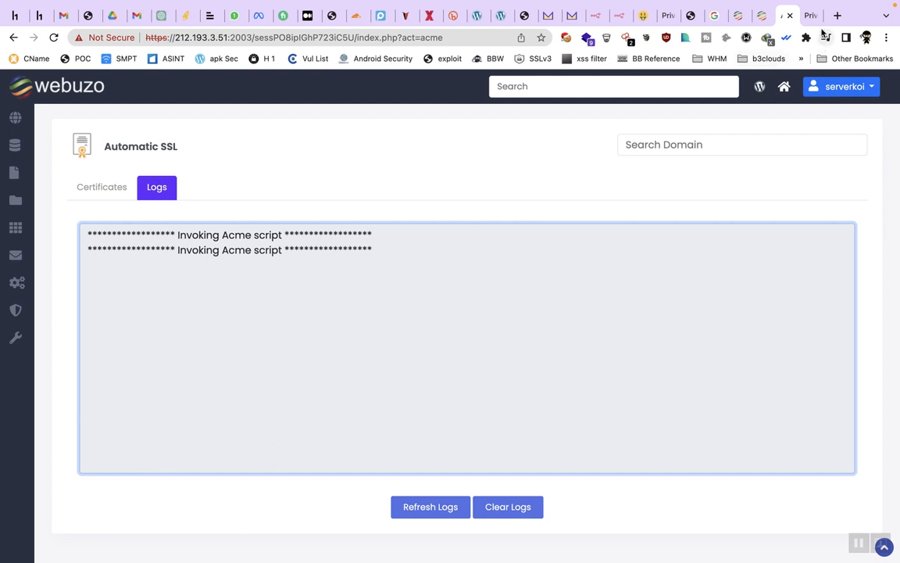
Step: Search Google for 'ssl check' in a new tab, then view the serverkoi.us not-private warning
{"action": "left_click", "coordinate": [837, 15]}
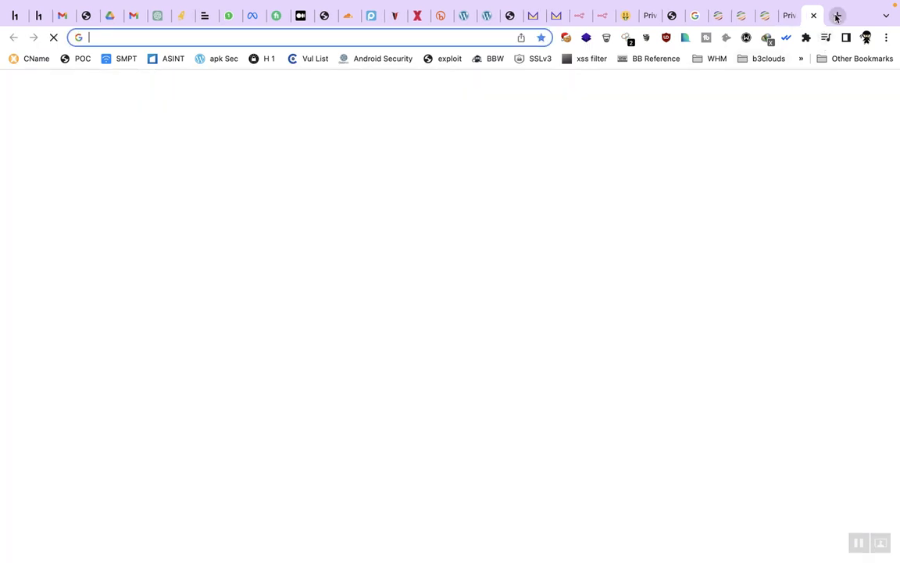
{"action": "type", "text": "ssl check"}
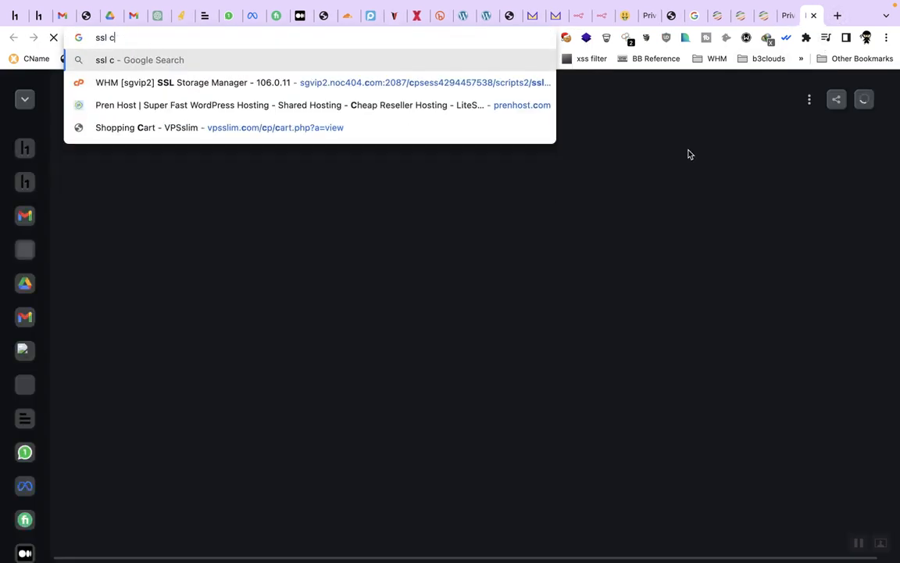
{"action": "key", "text": "Return"}
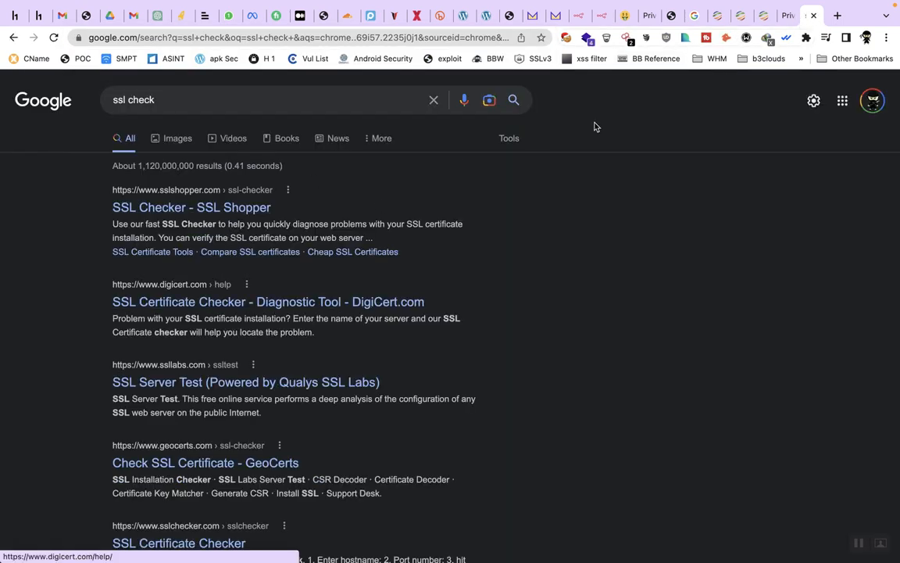
{"action": "left_click", "coordinate": [788, 15]}
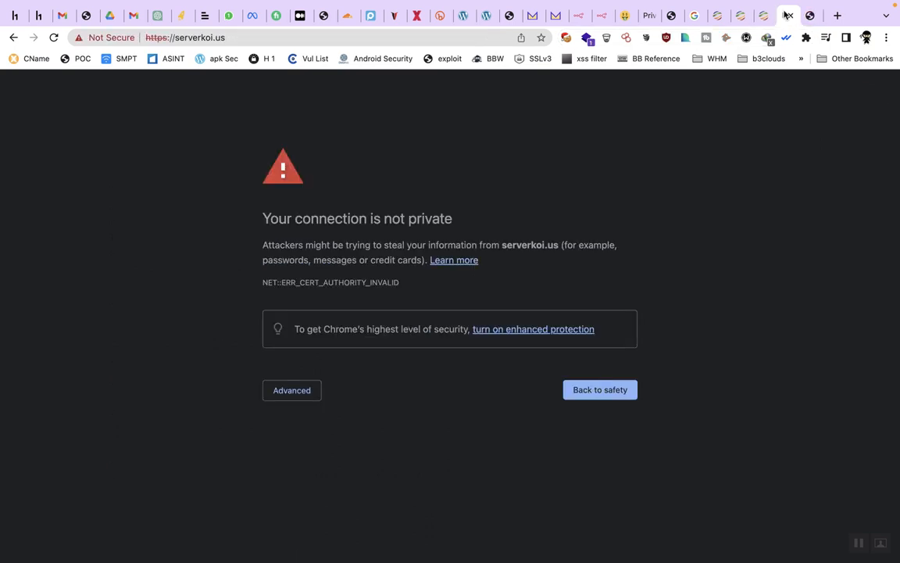
{"action": "left_click", "coordinate": [765, 15]}
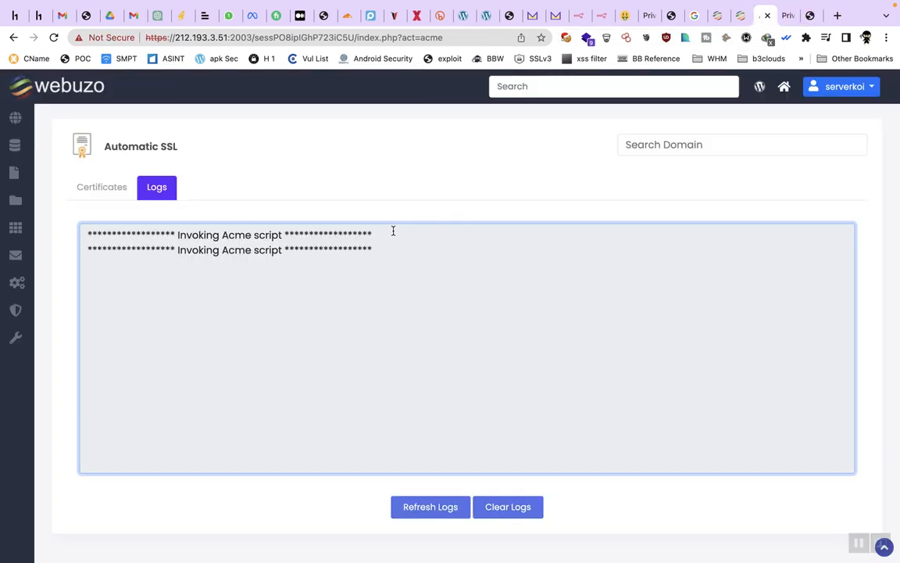
{"action": "left_click", "coordinate": [799, 15]}
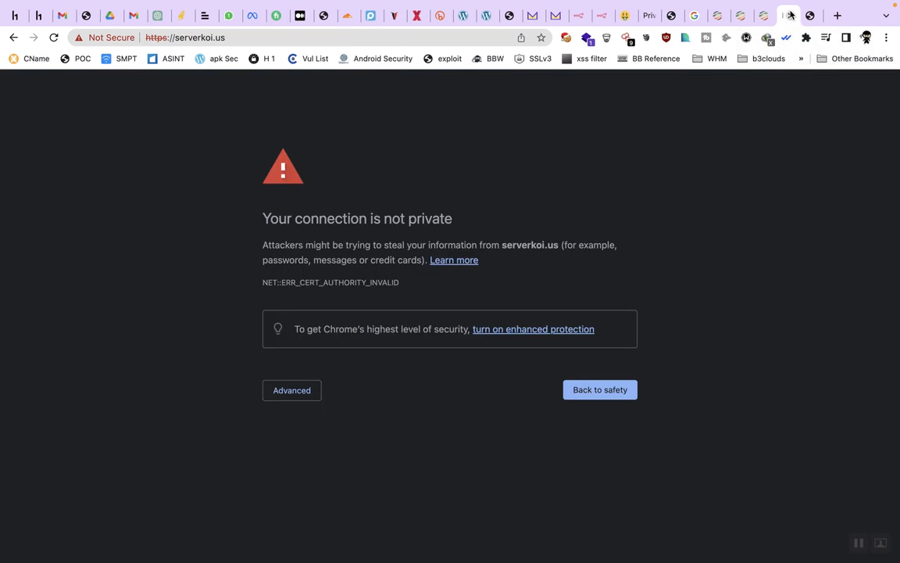
{"action": "left_click", "coordinate": [282, 37]}
{"action": "key", "text": "super+c"}
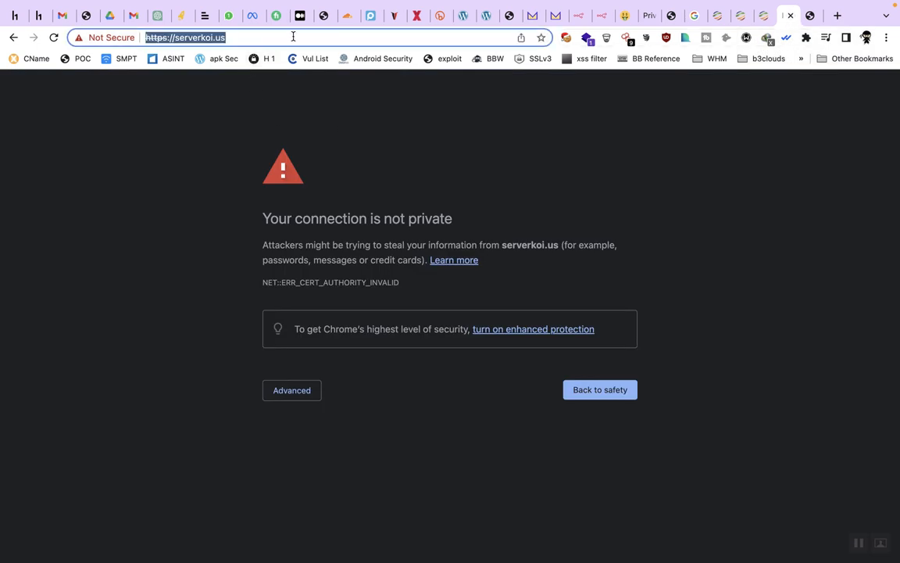
{"action": "left_click", "coordinate": [765, 15]}
{"action": "scroll", "coordinate": [583, 223], "scroll_direction": "down", "scroll_amount": 2}
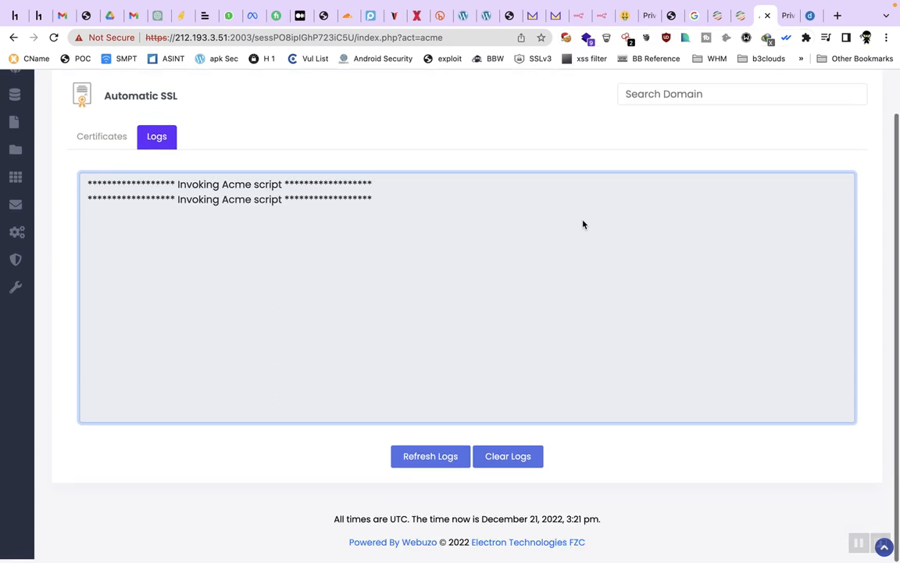
{"action": "scroll", "coordinate": [444, 231], "scroll_direction": "up", "scroll_amount": 2}
Step: Reload the Certificates list until serverkoi.us shows a certificate created 21 Dec 2022 15:22:57 UTC
{"action": "left_click", "coordinate": [98, 195]}
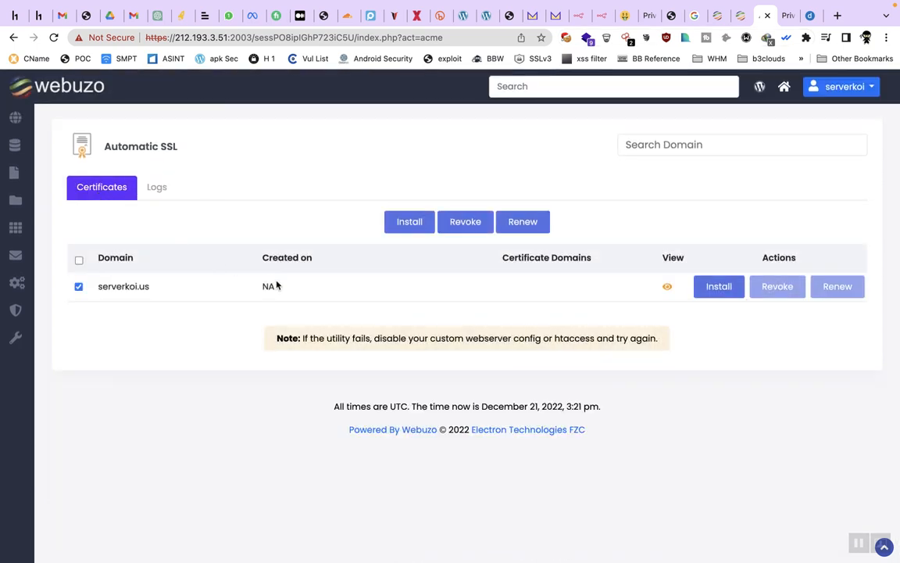
{"action": "left_click", "coordinate": [54, 38]}
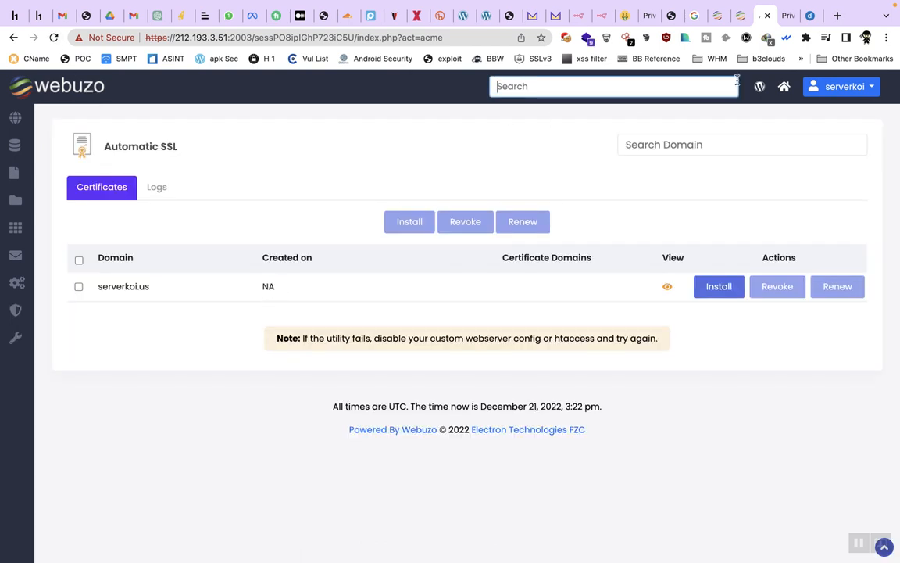
{"action": "left_click", "coordinate": [789, 16]}
{"action": "left_click", "coordinate": [759, 17]}
{"action": "left_click", "coordinate": [53, 38]}
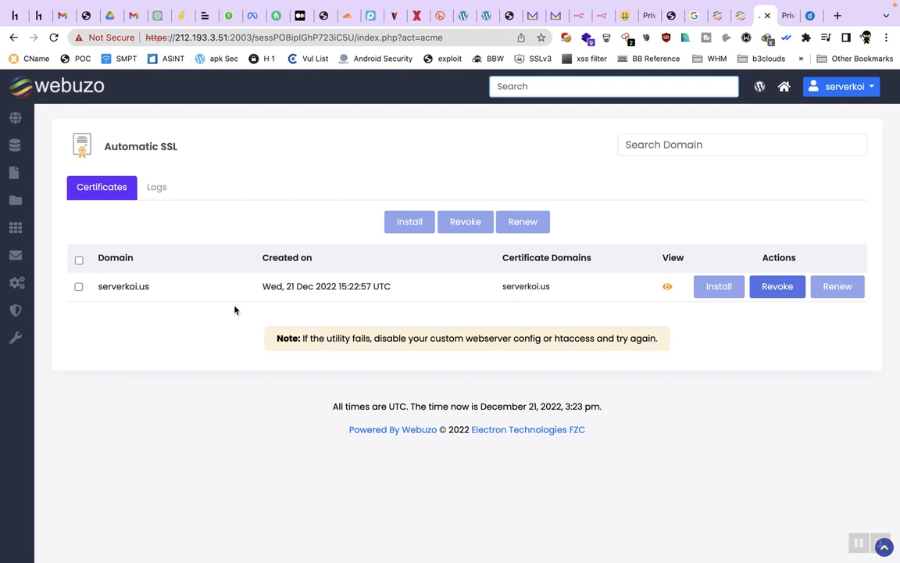
{"action": "double_click", "coordinate": [330, 286]}
{"action": "triple_click", "coordinate": [330, 287]}
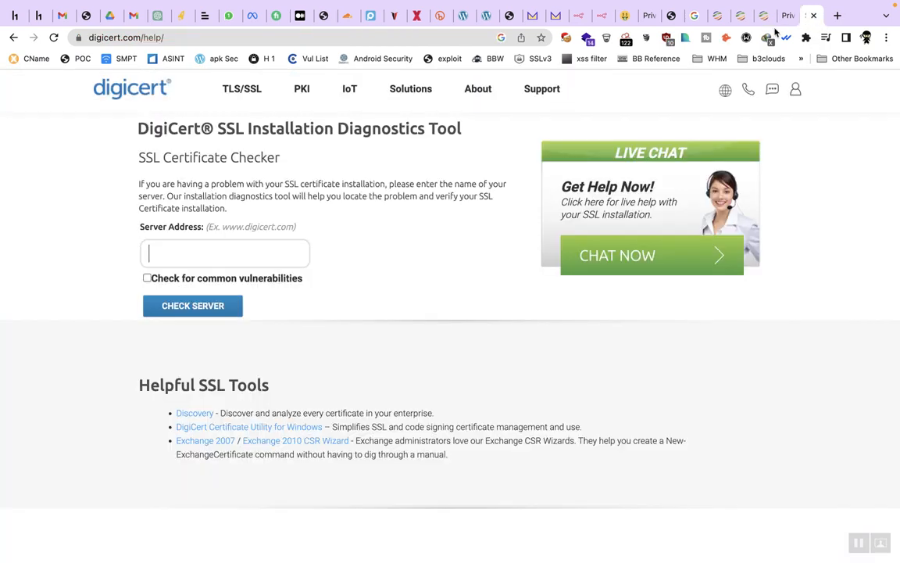
{"action": "left_click", "coordinate": [811, 15]}
{"action": "key", "text": "super+v"}
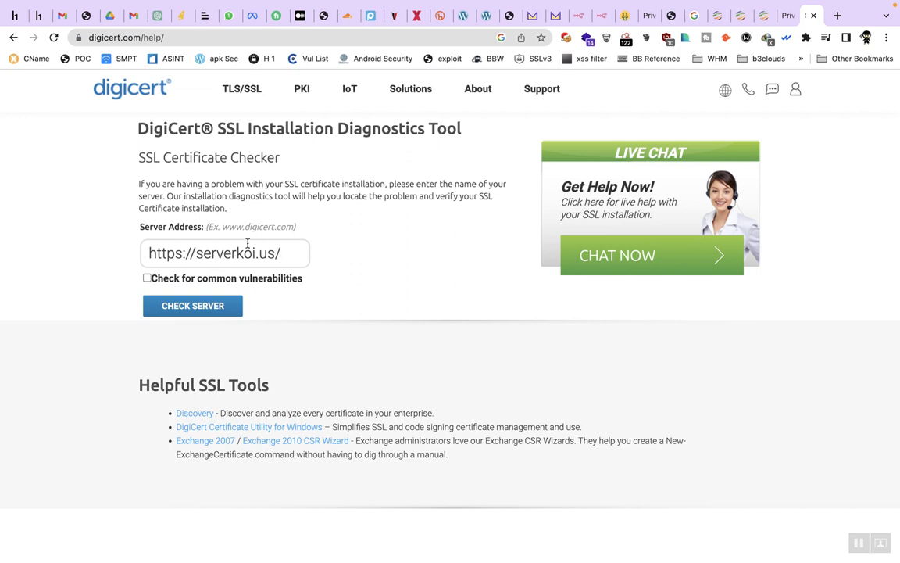
{"action": "double_click", "coordinate": [223, 278]}
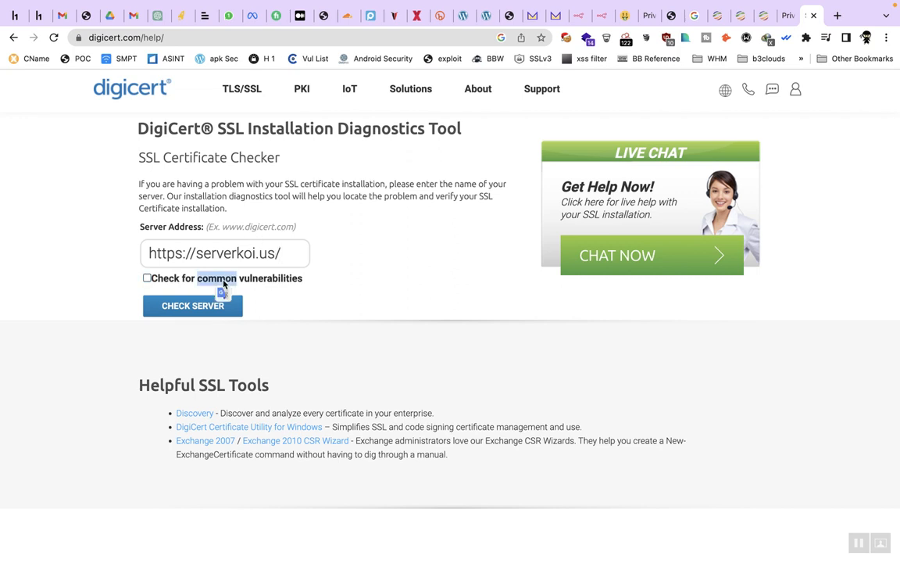
{"action": "left_click", "coordinate": [188, 308]}
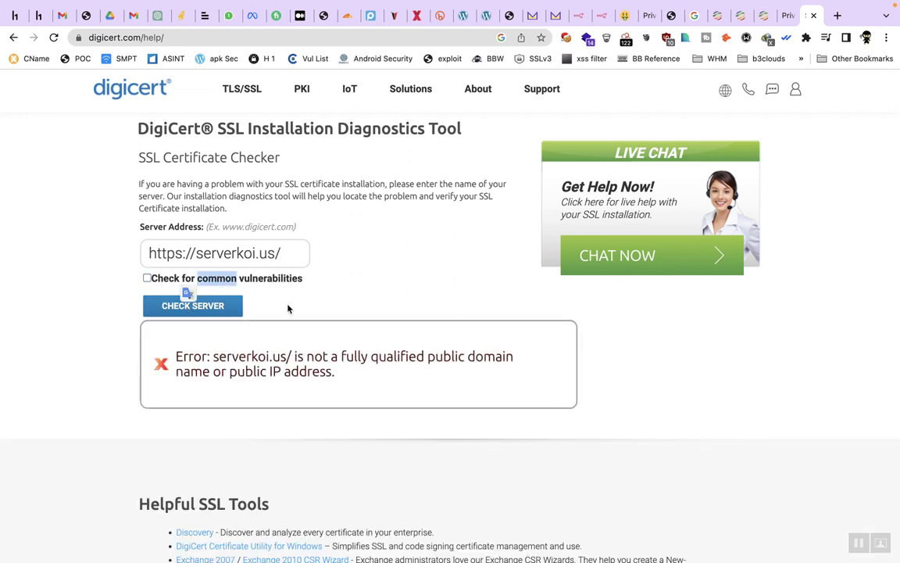
{"action": "left_click", "coordinate": [287, 368]}
{"action": "triple_click", "coordinate": [287, 367]}
{"action": "left_click", "coordinate": [327, 388]}
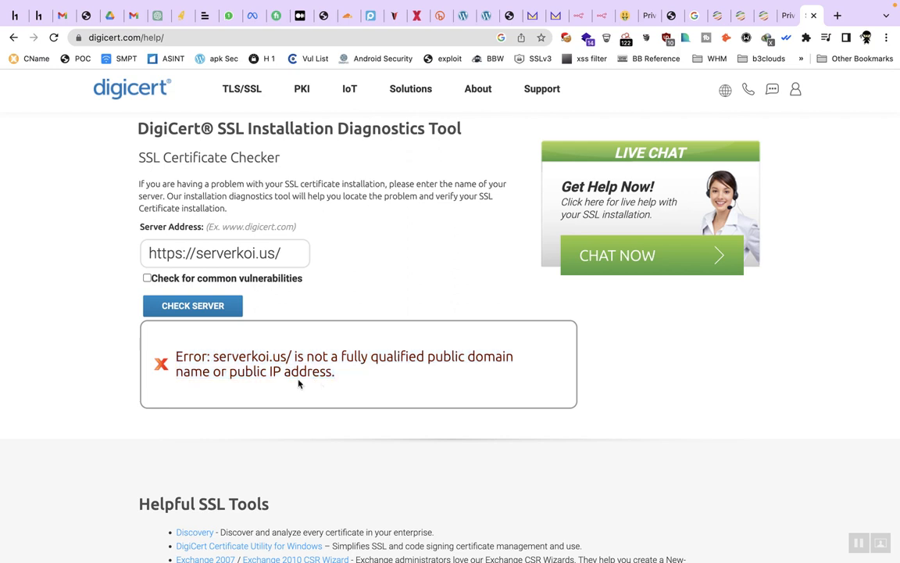
{"action": "key", "text": "BackSpace"}
{"action": "left_click", "coordinate": [224, 306]}
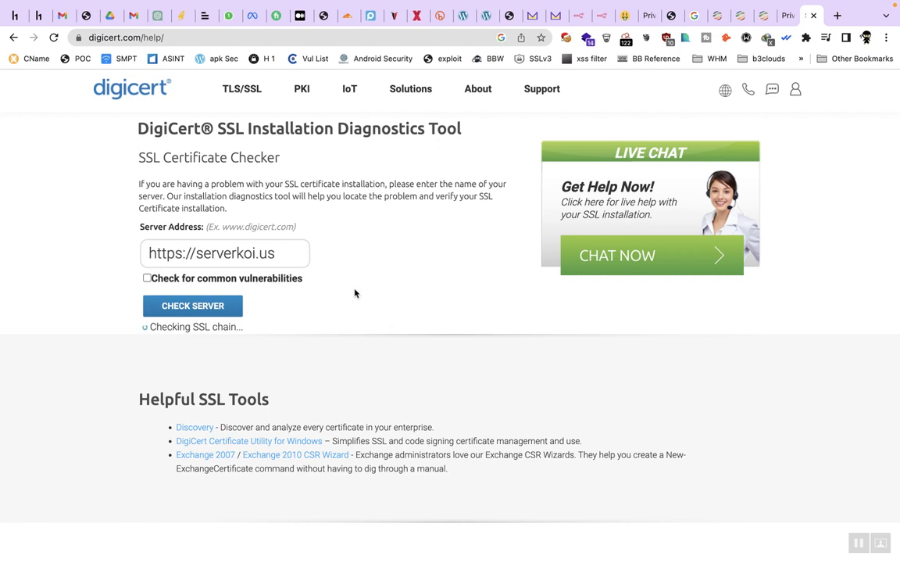
{"action": "scroll", "coordinate": [379, 432], "scroll_direction": "down", "scroll_amount": 1}
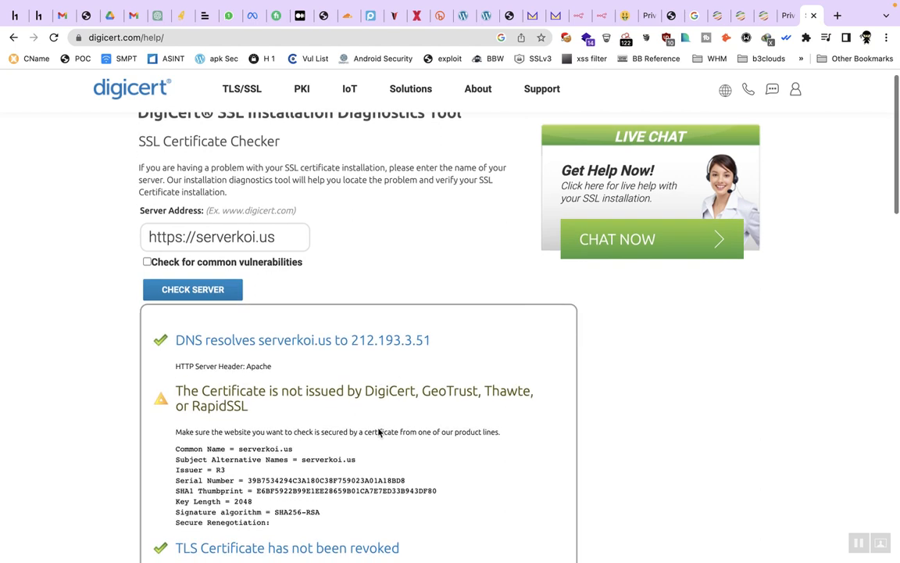
{"action": "scroll", "coordinate": [378, 432], "scroll_direction": "down", "scroll_amount": 3}
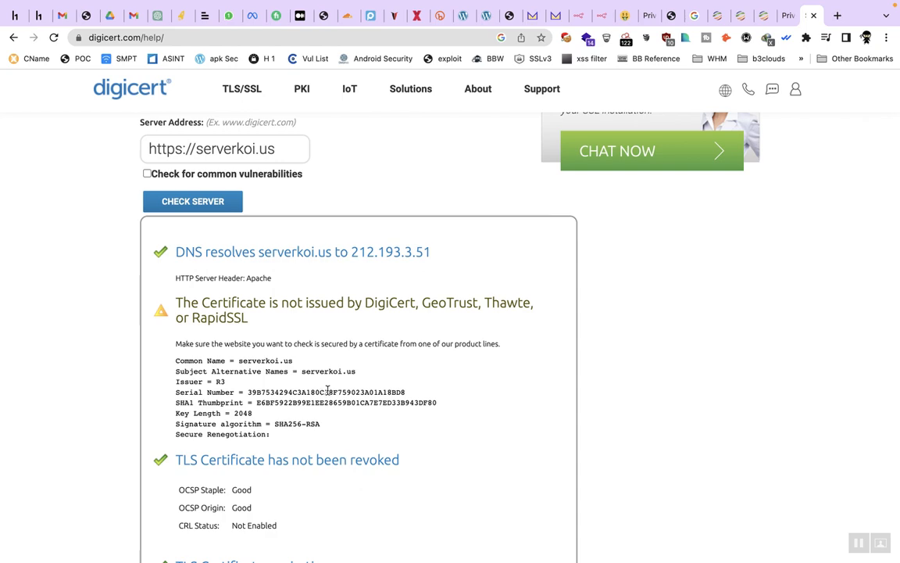
{"action": "scroll", "coordinate": [325, 236], "scroll_direction": "down", "scroll_amount": 10}
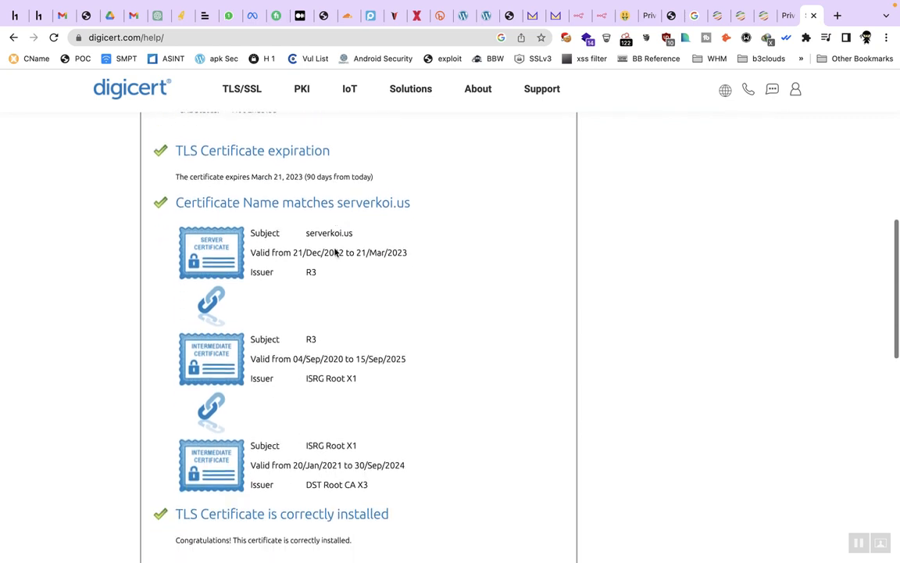
{"action": "scroll", "coordinate": [336, 336], "scroll_direction": "down", "scroll_amount": 2}
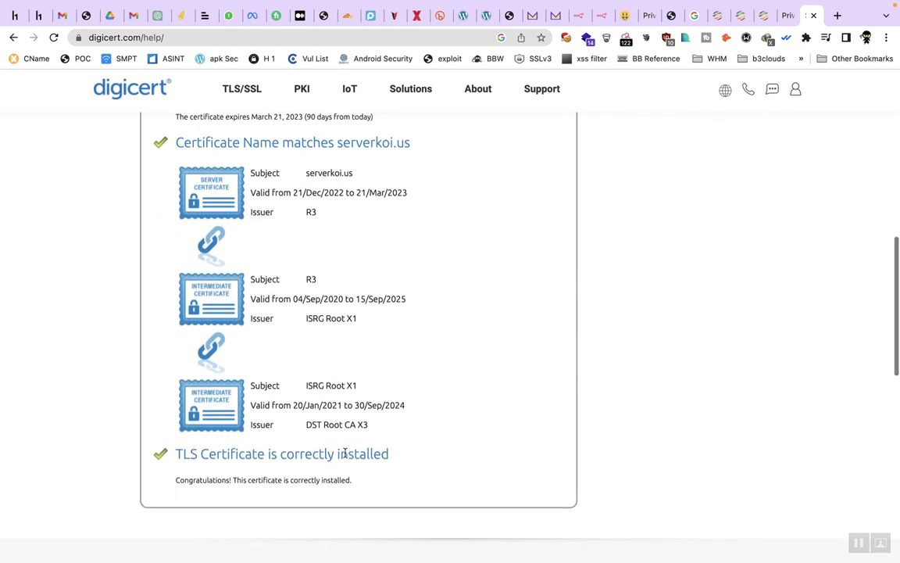
{"action": "left_click_drag", "start_coordinate": [174, 480], "coordinate": [404, 466]}
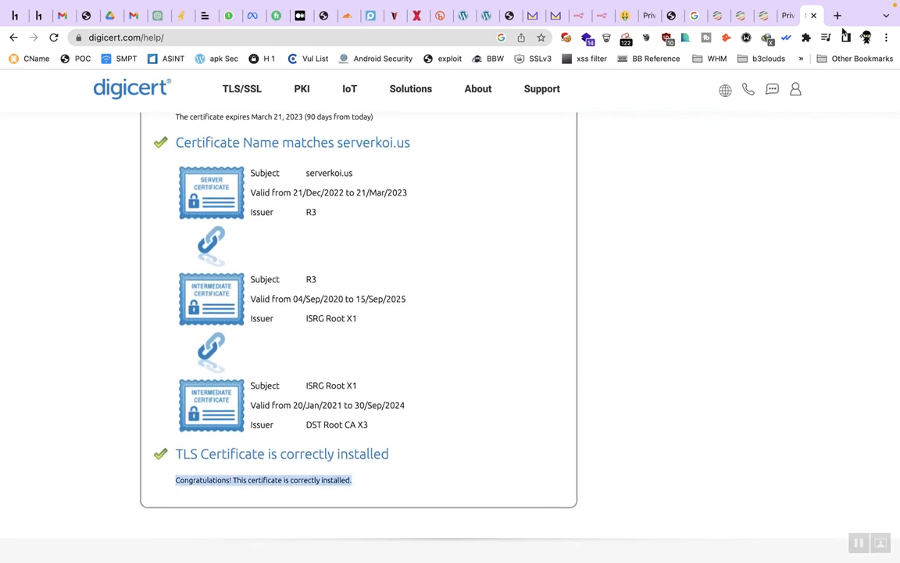
{"action": "left_click", "coordinate": [837, 15]}
{"action": "type", "text": "https://serverkoi.us/"}
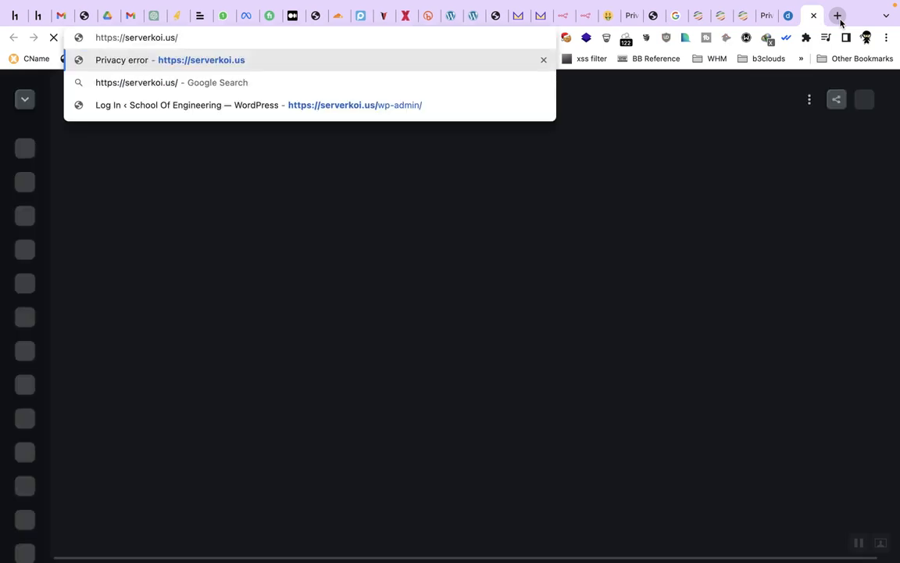
{"action": "key", "text": "Return"}
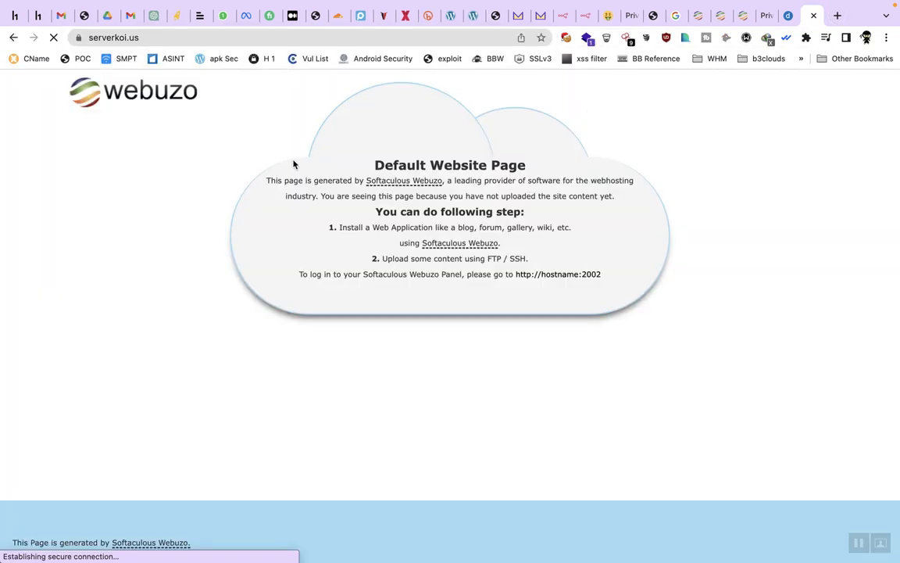
{"action": "left_click", "coordinate": [78, 38]}
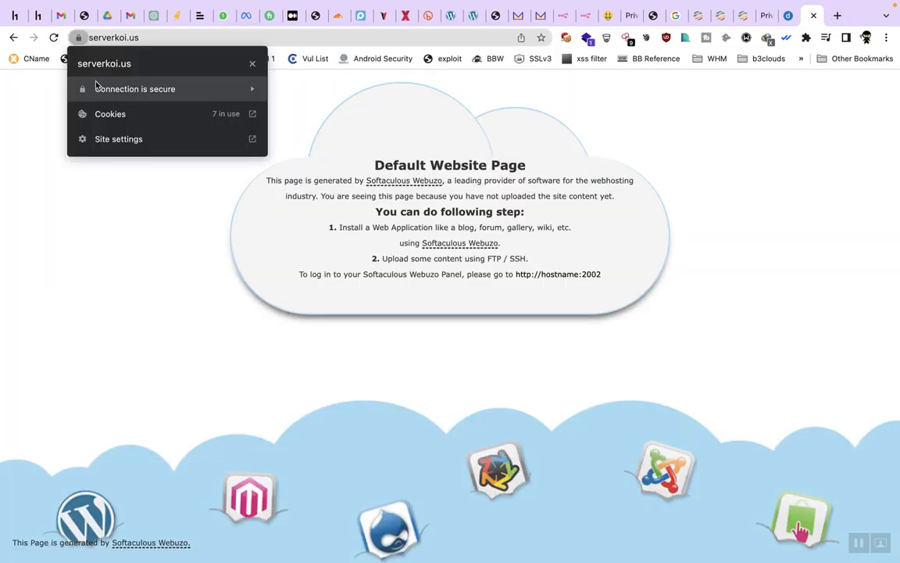
{"action": "left_click", "coordinate": [110, 88]}
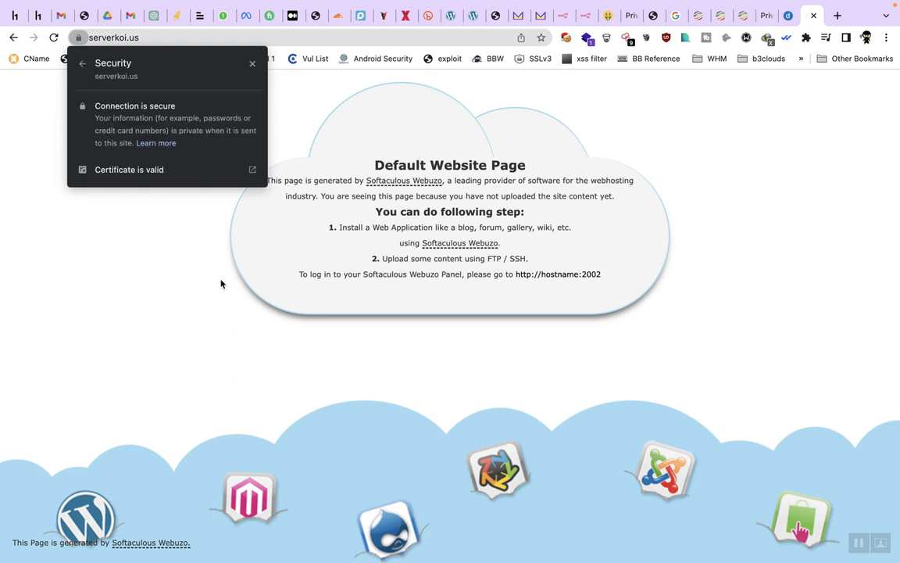
{"action": "left_click", "coordinate": [221, 284]}
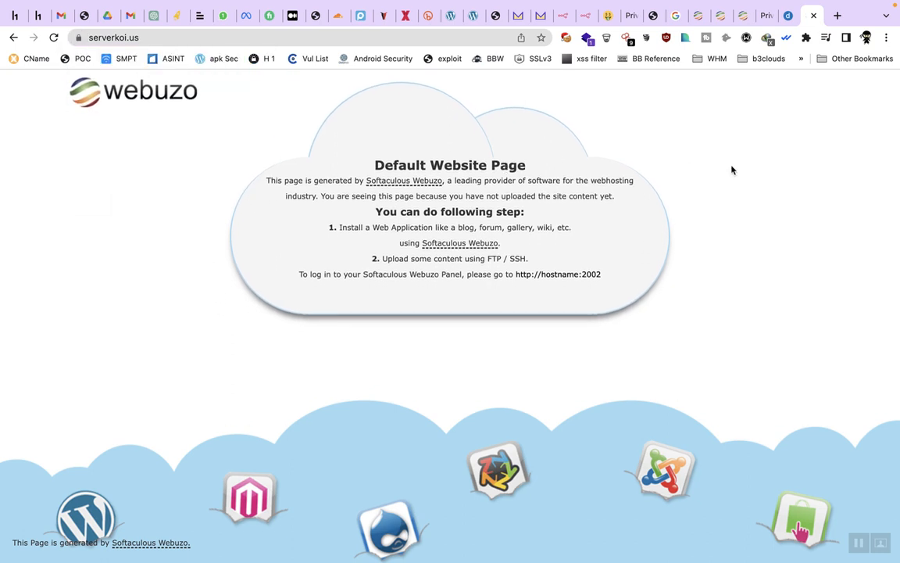
Step: Close the outdated privacy-warning tab and return to the Webuzo page
{"action": "left_click", "coordinate": [767, 16]}
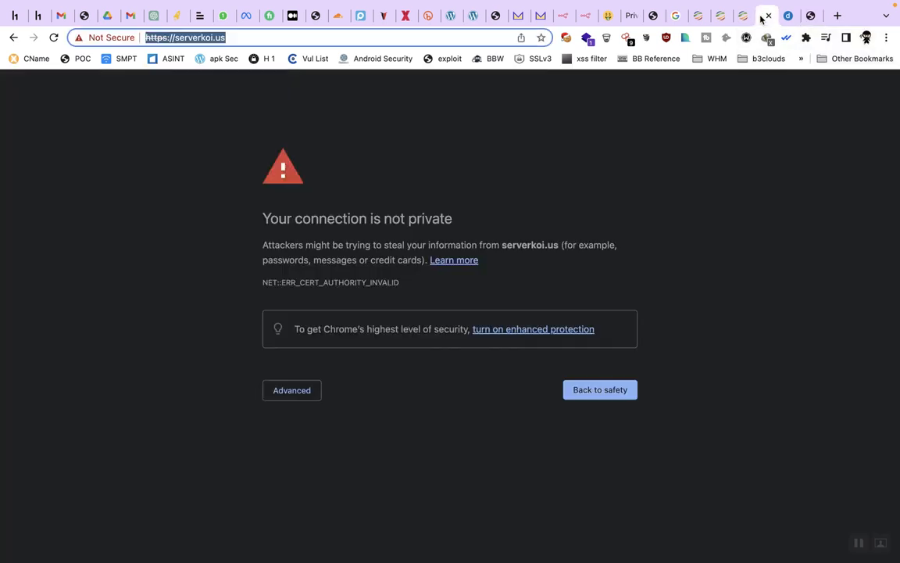
{"action": "left_click", "coordinate": [768, 15]}
{"action": "left_click", "coordinate": [743, 16]}
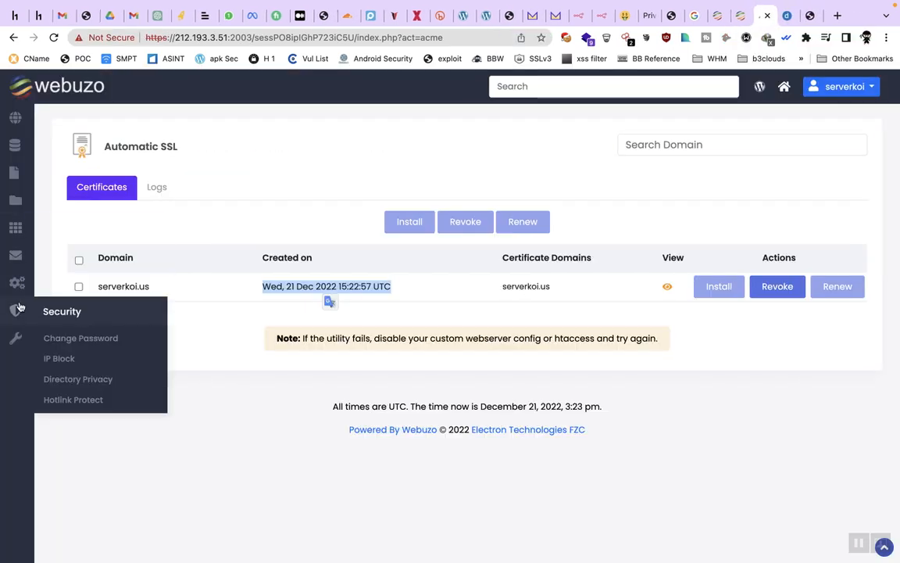
Step: Open WordPress Manager from the Applications menu in the Webuzo sidebar
{"action": "mouse_move", "coordinate": [18, 340]}
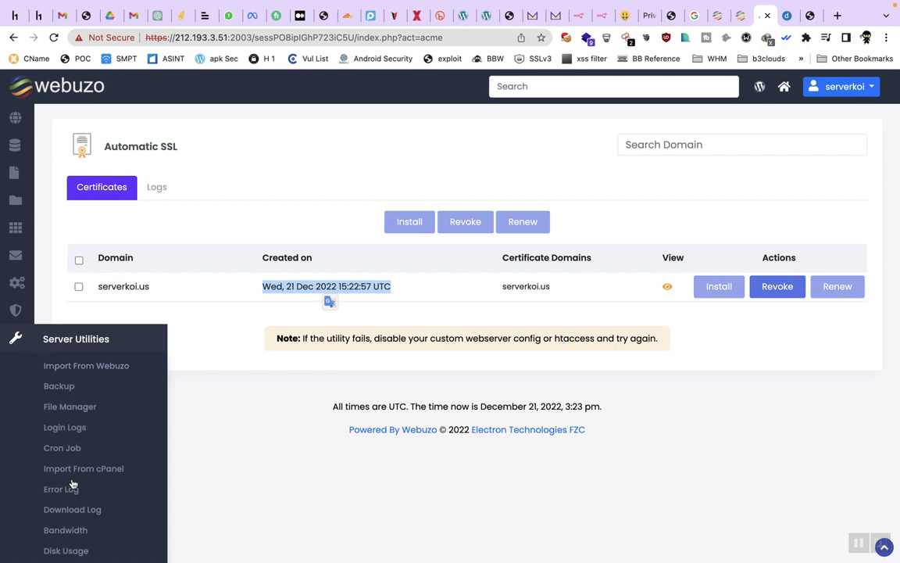
{"action": "scroll", "coordinate": [75, 550], "scroll_direction": "down", "scroll_amount": 2}
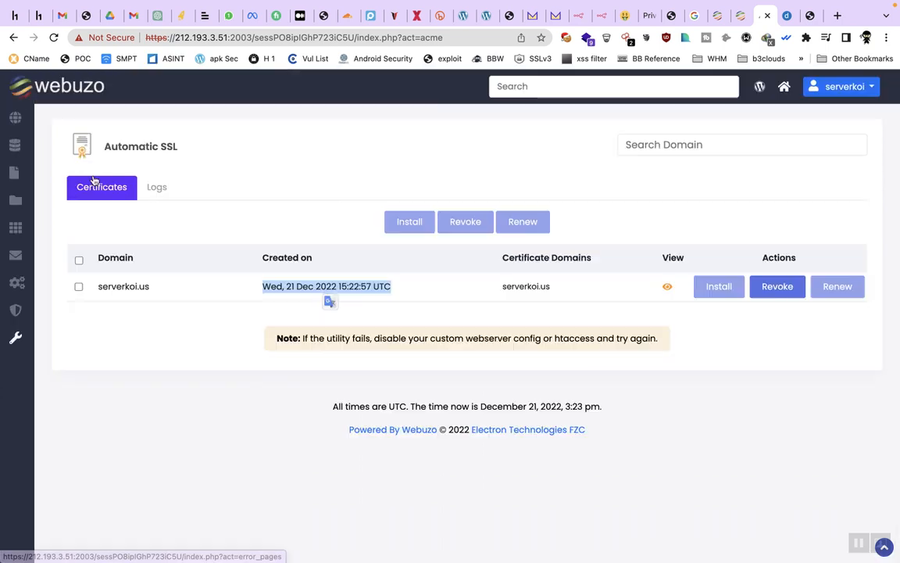
{"action": "mouse_move", "coordinate": [15, 133]}
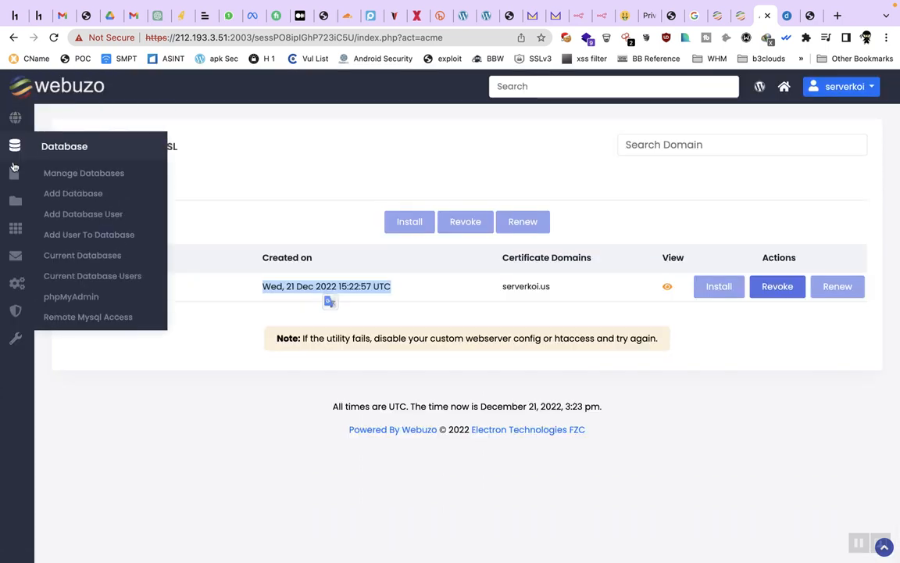
{"action": "mouse_move", "coordinate": [19, 219]}
{"action": "mouse_move", "coordinate": [18, 239]}
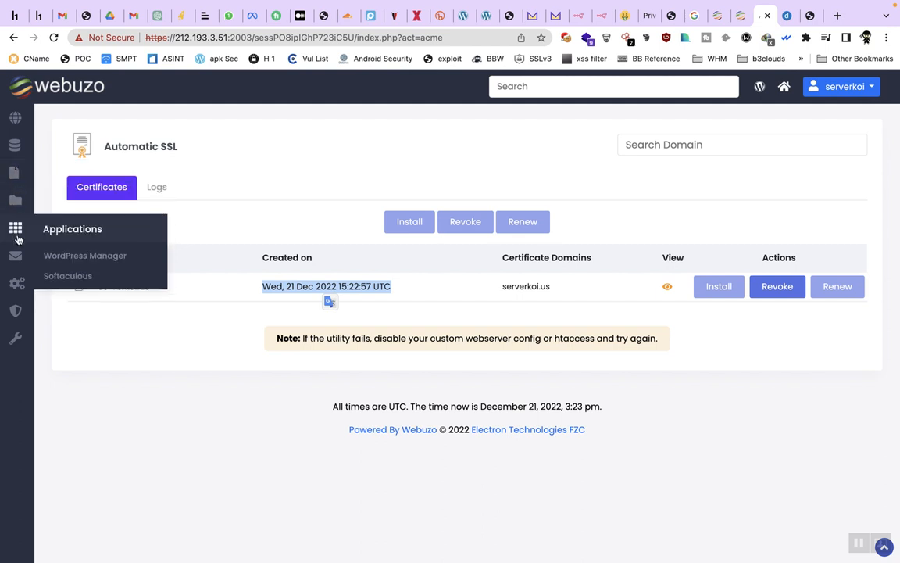
{"action": "left_click", "coordinate": [62, 258]}
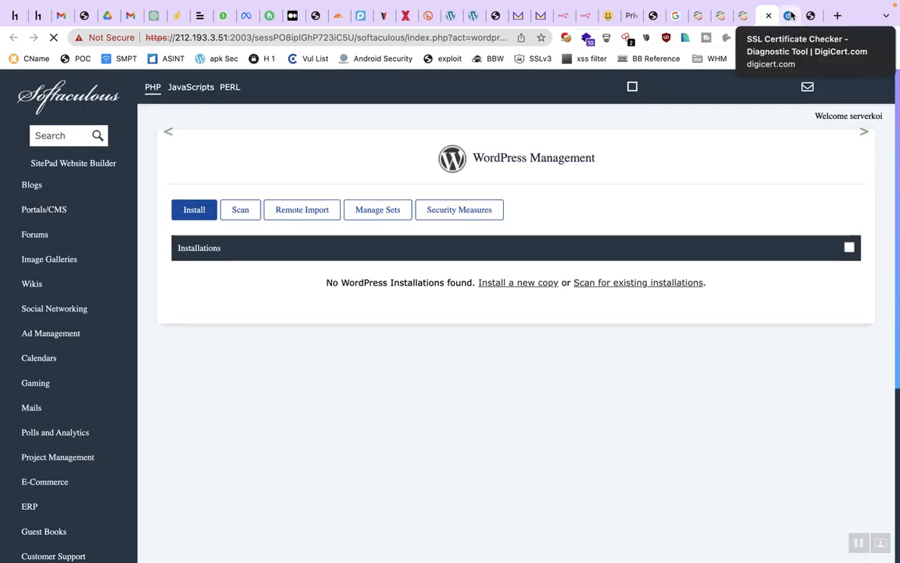
Step: Close the SSL checker tab and start a new WordPress installation in WordPress Management
{"action": "left_click", "coordinate": [791, 15]}
{"action": "left_click", "coordinate": [791, 16]}
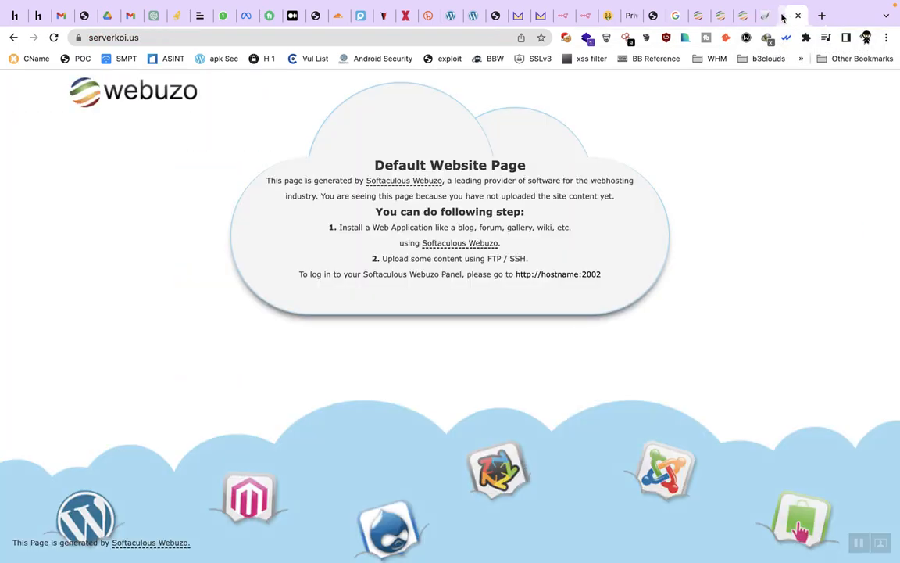
{"action": "left_click", "coordinate": [766, 15]}
{"action": "left_click", "coordinate": [198, 275]}
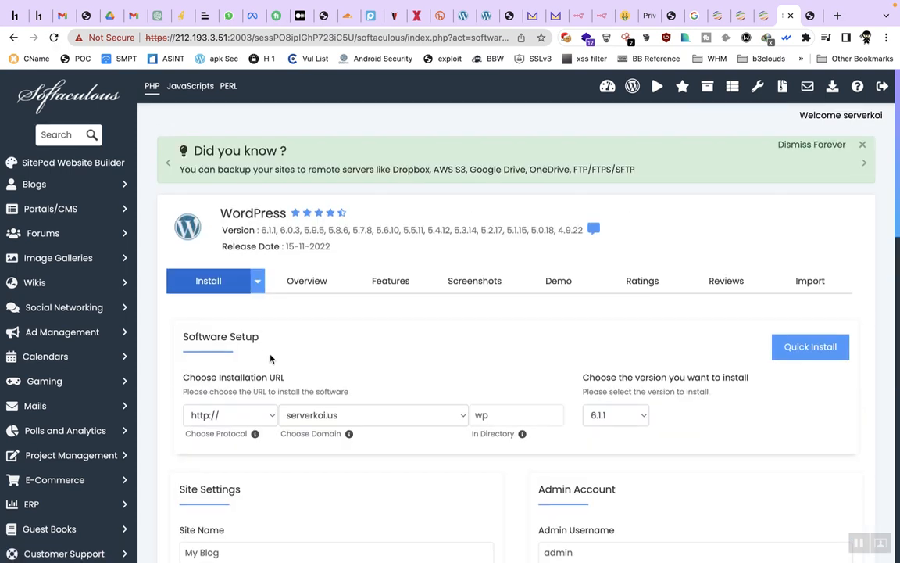
{"action": "scroll", "coordinate": [535, 294], "scroll_direction": "down", "scroll_amount": 2}
{"action": "double_click", "coordinate": [538, 305]}
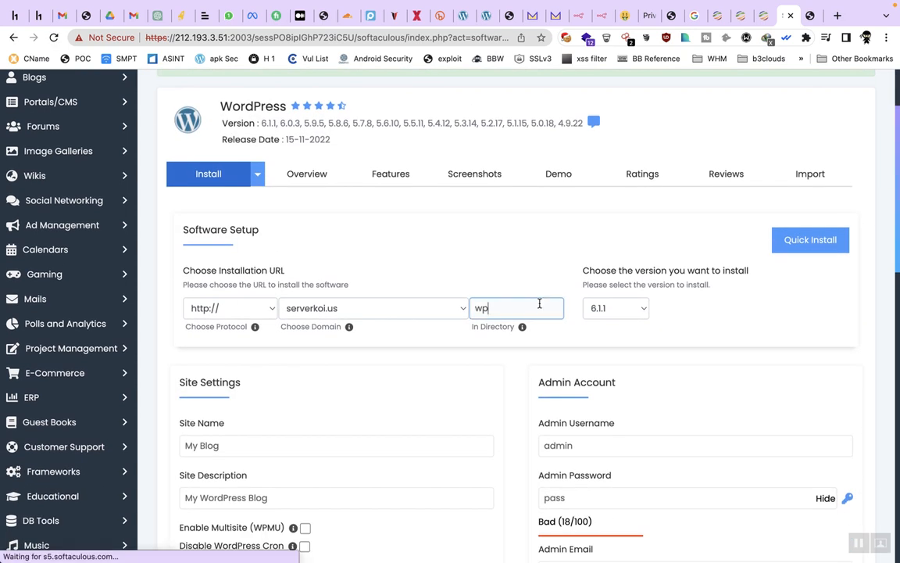
{"action": "scroll", "coordinate": [500, 395], "scroll_direction": "down", "scroll_amount": 2}
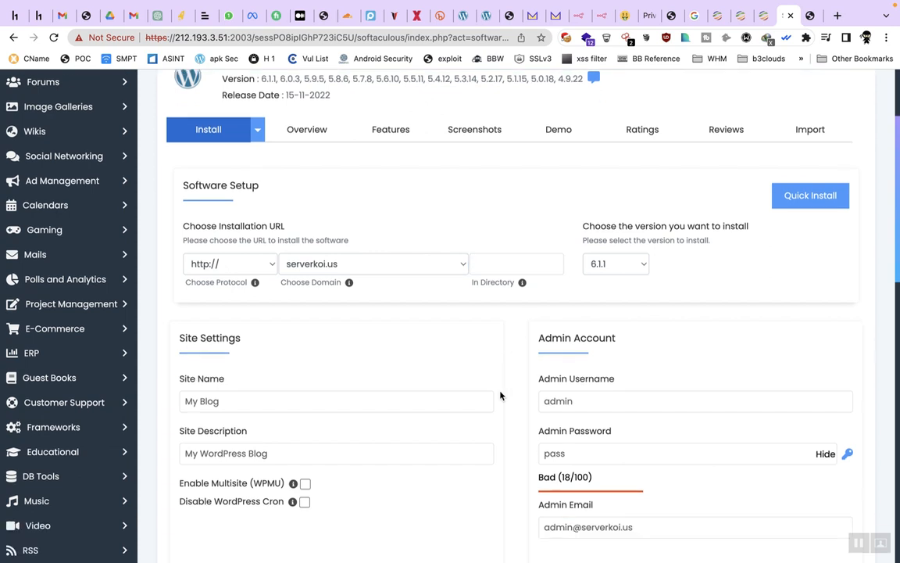
{"action": "left_click", "coordinate": [582, 398]}
{"action": "double_click", "coordinate": [582, 399]}
{"action": "type", "text": "admin123"}
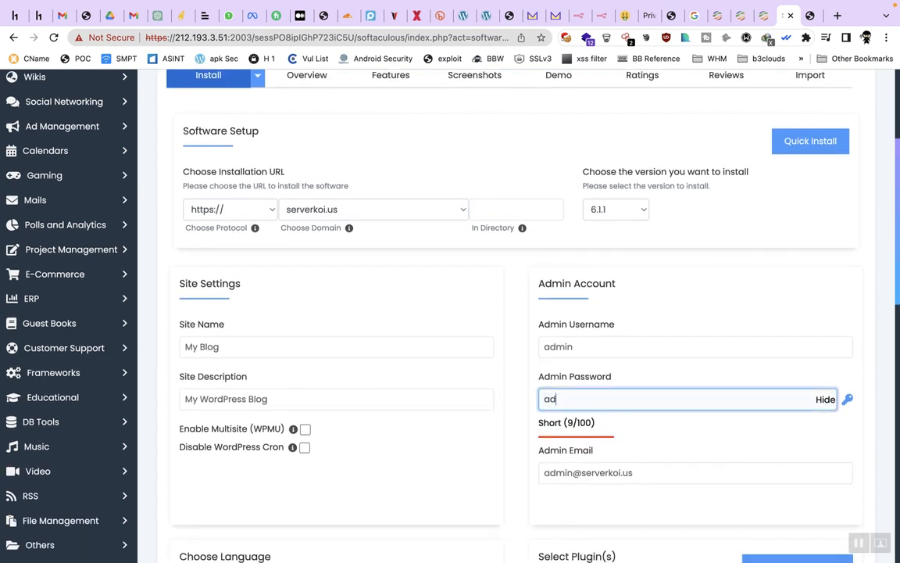
{"action": "left_click", "coordinate": [481, 425]}
{"action": "scroll", "coordinate": [481, 425], "scroll_direction": "down", "scroll_amount": 4}
{"action": "scroll", "coordinate": [482, 423], "scroll_direction": "up", "scroll_amount": 3}
{"action": "scroll", "coordinate": [716, 303], "scroll_direction": "up", "scroll_amount": 5}
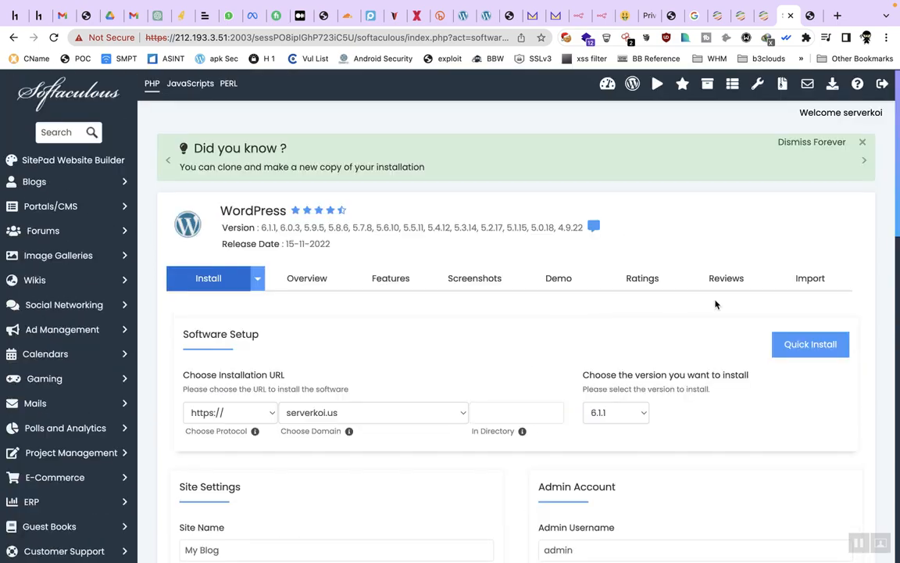
{"action": "scroll", "coordinate": [701, 321], "scroll_direction": "down", "scroll_amount": 15}
Step: Launch the WordPress installation from the completed form
{"action": "scroll", "coordinate": [701, 321], "scroll_direction": "up", "scroll_amount": 1}
{"action": "left_click", "coordinate": [536, 379]}
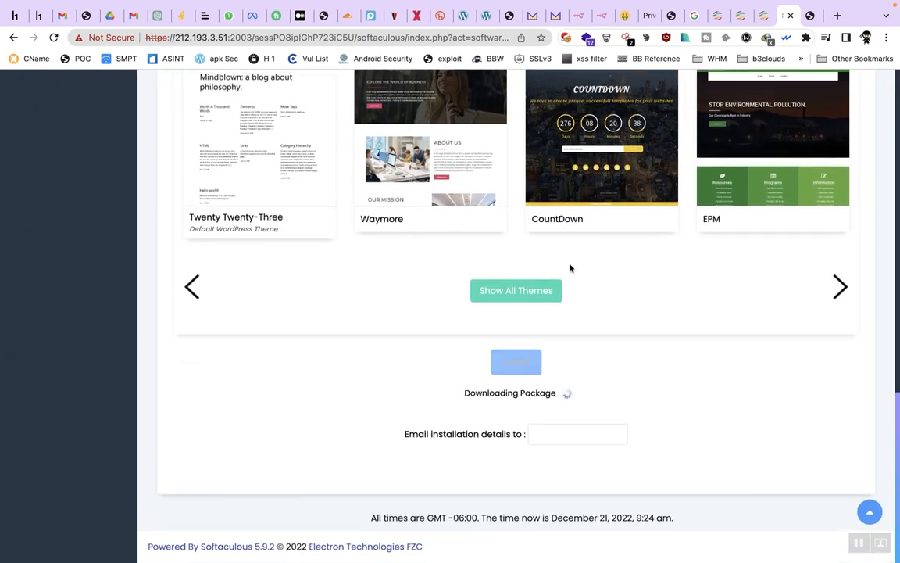
{"action": "scroll", "coordinate": [596, 305], "scroll_direction": "up", "scroll_amount": 1}
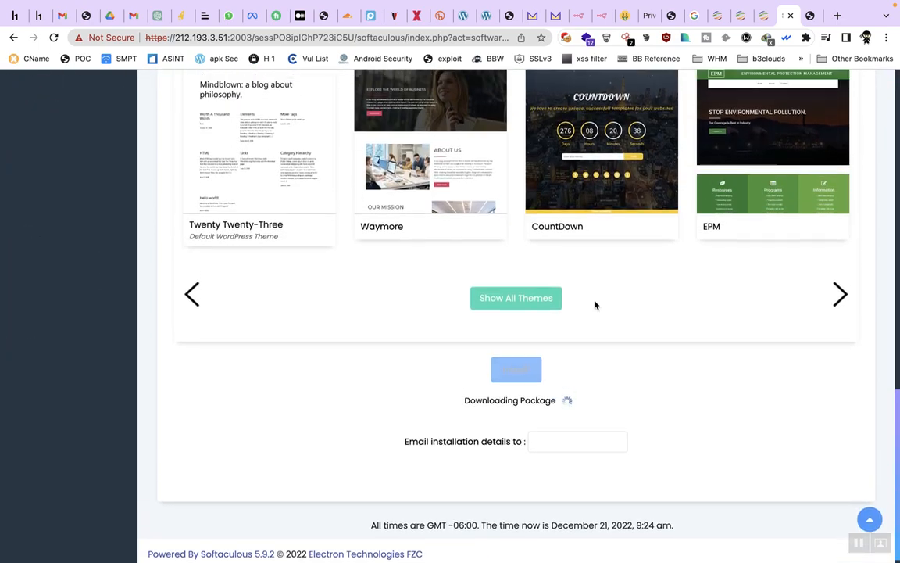
{"action": "scroll", "coordinate": [596, 305], "scroll_direction": "up", "scroll_amount": 15}
{"action": "scroll", "coordinate": [596, 305], "scroll_direction": "down", "scroll_amount": 15}
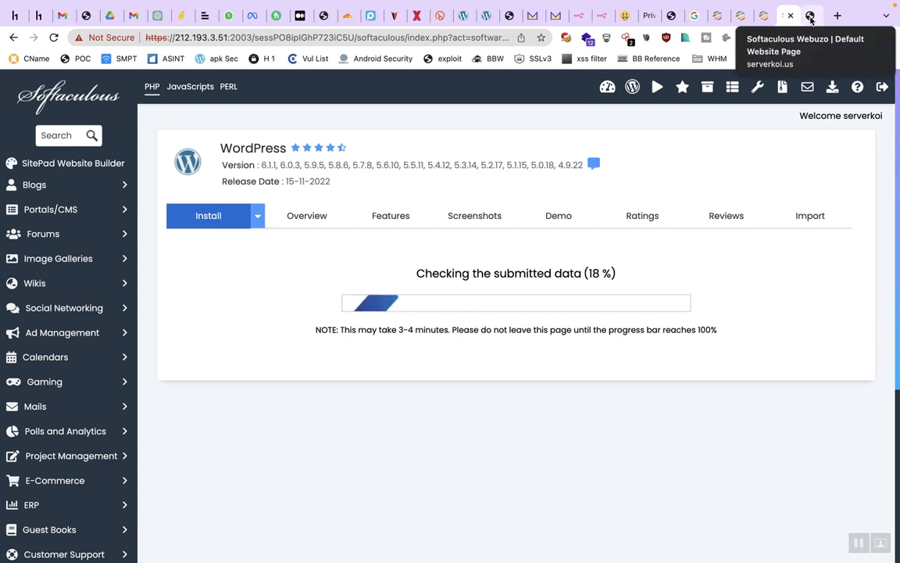
{"action": "left_click", "coordinate": [810, 15]}
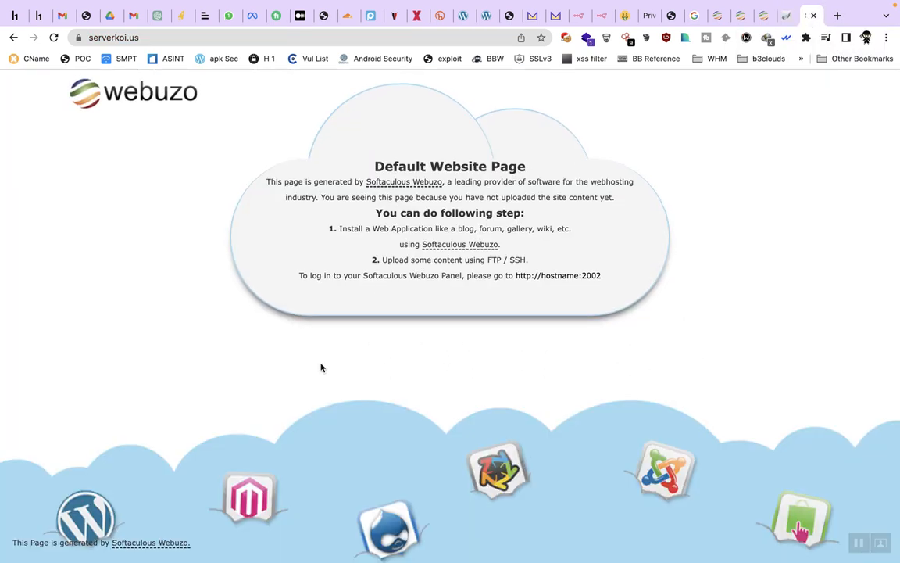
{"action": "left_click", "coordinate": [788, 17]}
{"action": "triple_click", "coordinate": [550, 271]}
{"action": "left_click", "coordinate": [643, 254]}
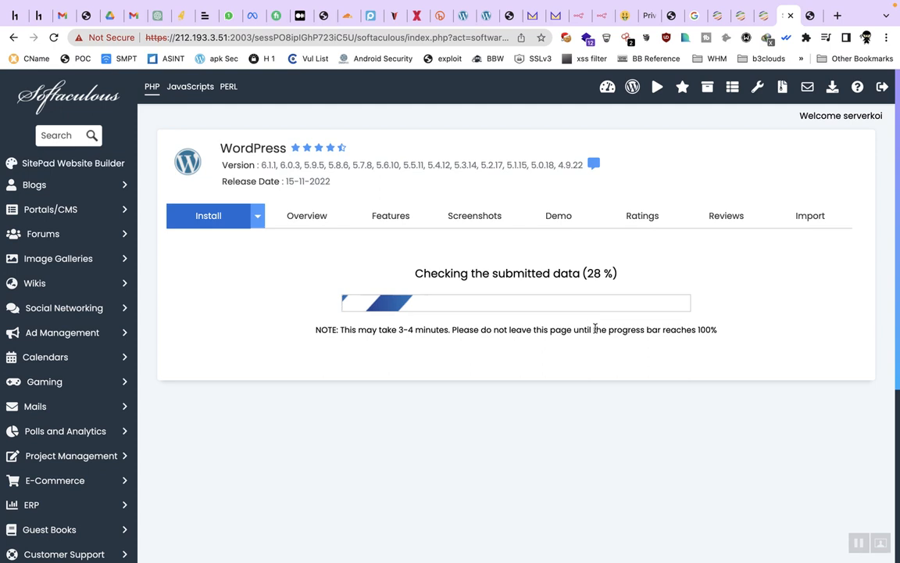
{"action": "triple_click", "coordinate": [595, 329]}
{"action": "left_click", "coordinate": [717, 278]}
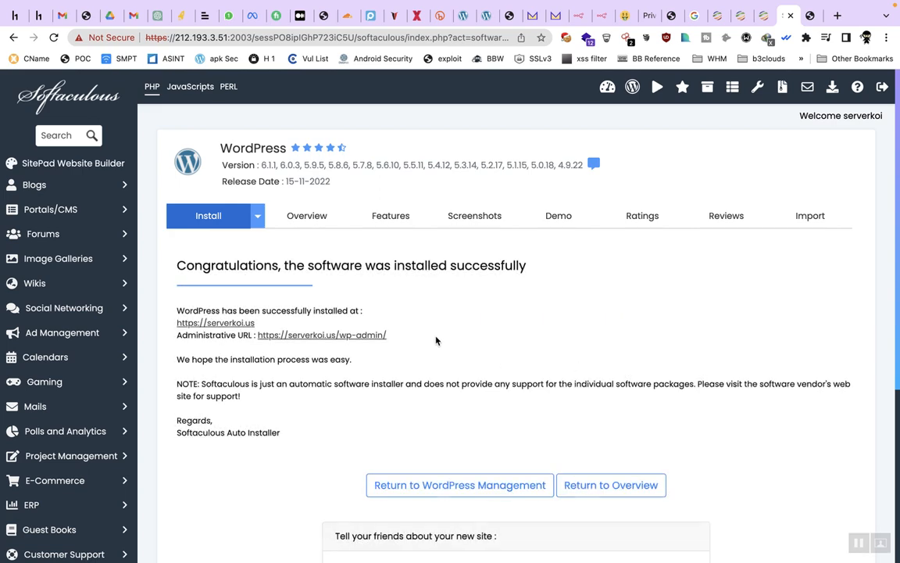
{"action": "scroll", "coordinate": [440, 316], "scroll_direction": "down", "scroll_amount": 2}
{"action": "scroll", "coordinate": [440, 316], "scroll_direction": "up", "scroll_amount": 2}
Step: Compare the install success page with the serverkoi.us tab, then scroll through the new 'My Blog' site and its Hello world! post
{"action": "left_click", "coordinate": [810, 16]}
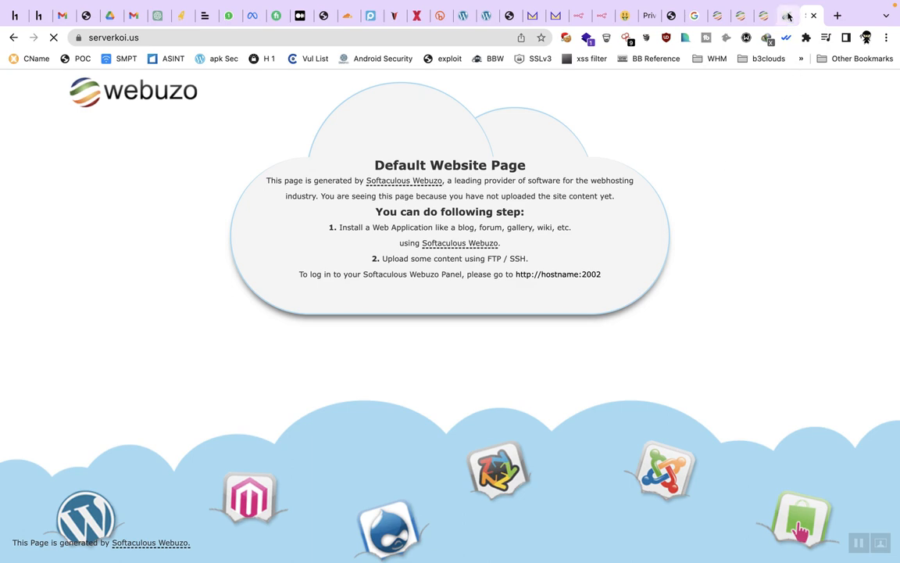
{"action": "left_click", "coordinate": [718, 16]}
{"action": "left_click", "coordinate": [810, 16]}
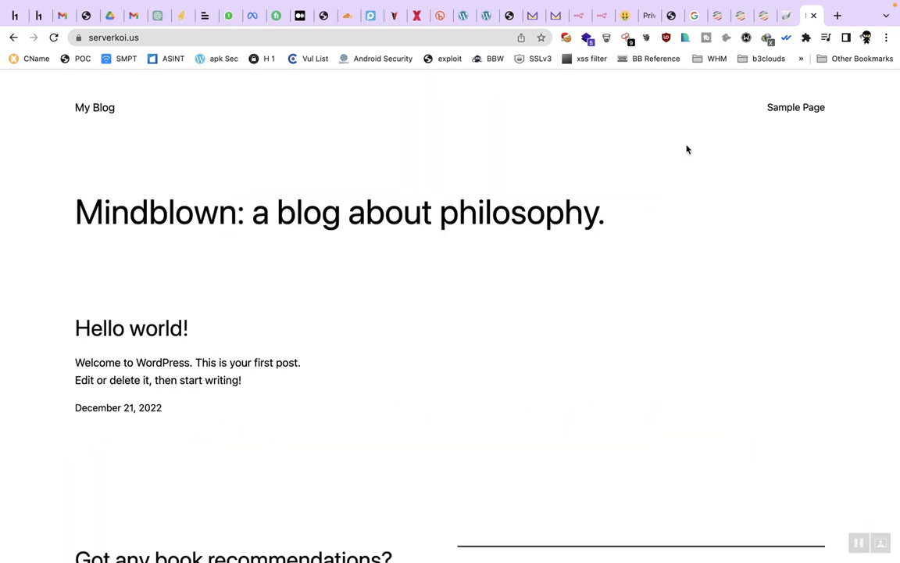
{"action": "scroll", "coordinate": [509, 277], "scroll_direction": "down", "scroll_amount": 3}
{"action": "scroll", "coordinate": [509, 276], "scroll_direction": "up", "scroll_amount": 4}
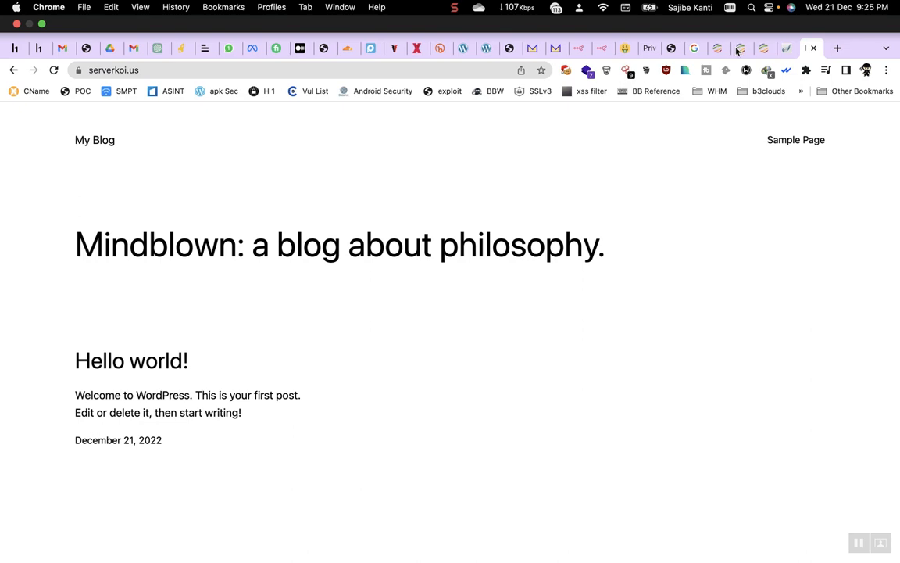
Step: Return to the Webuzo admin users page and go to the admin Home
{"action": "left_click", "coordinate": [740, 49]}
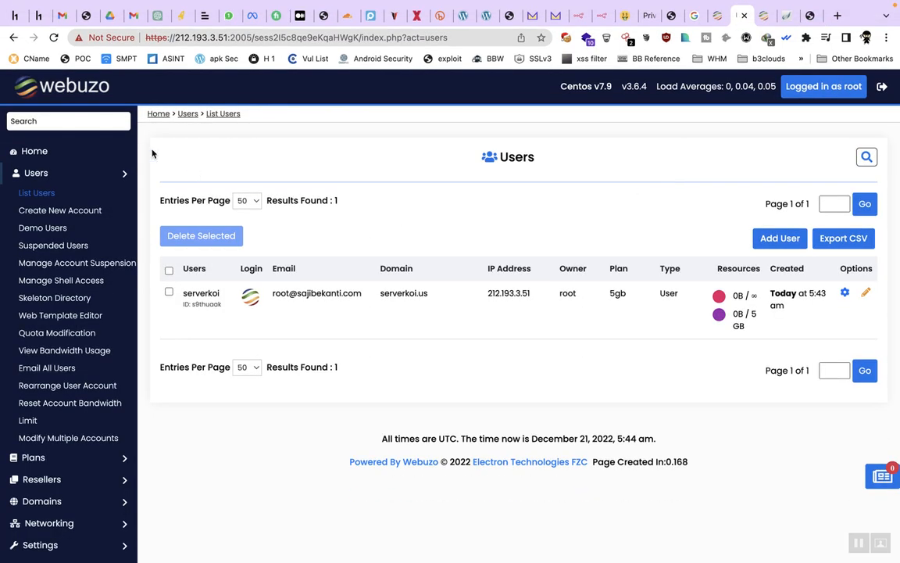
{"action": "left_click", "coordinate": [67, 153]}
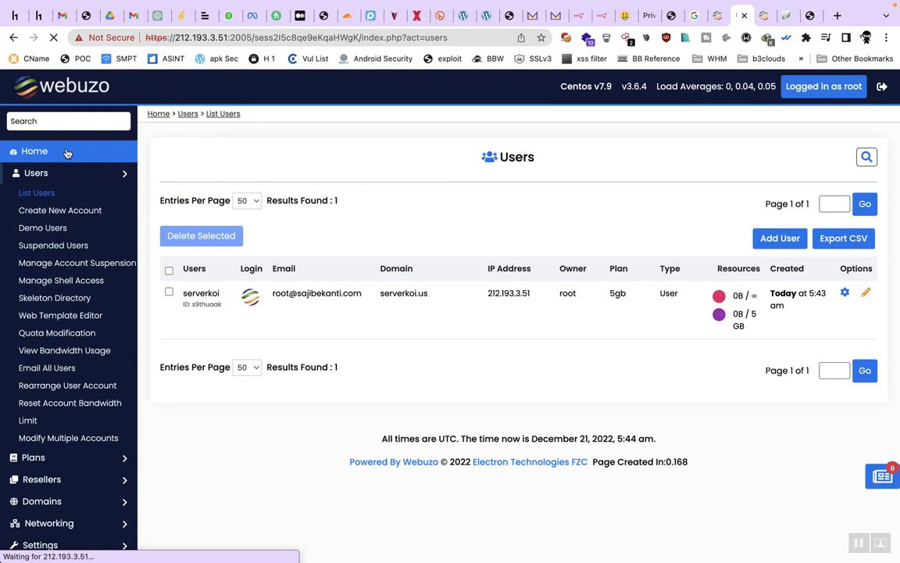
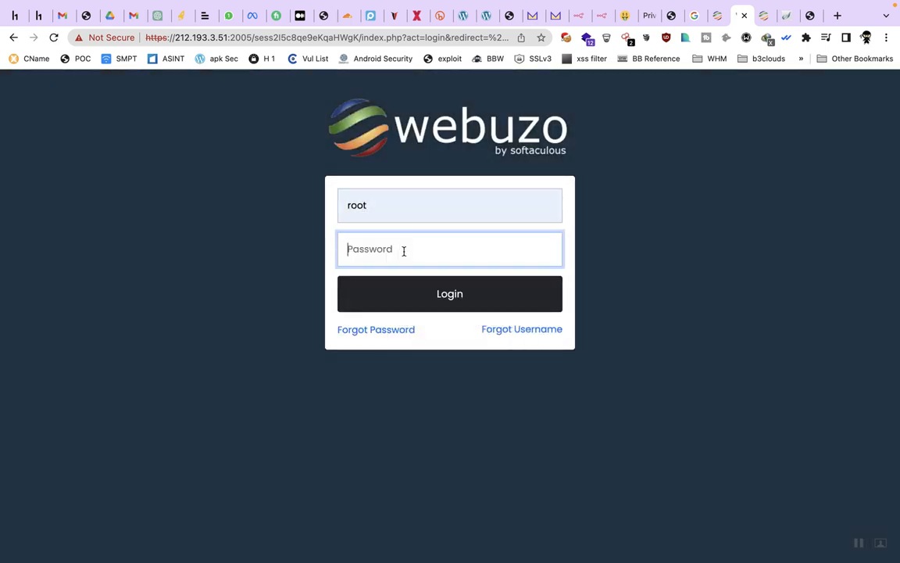
Step: Enter the root account password to log in to the Webuzo admin dashboard
{"action": "type", "text": "*"}
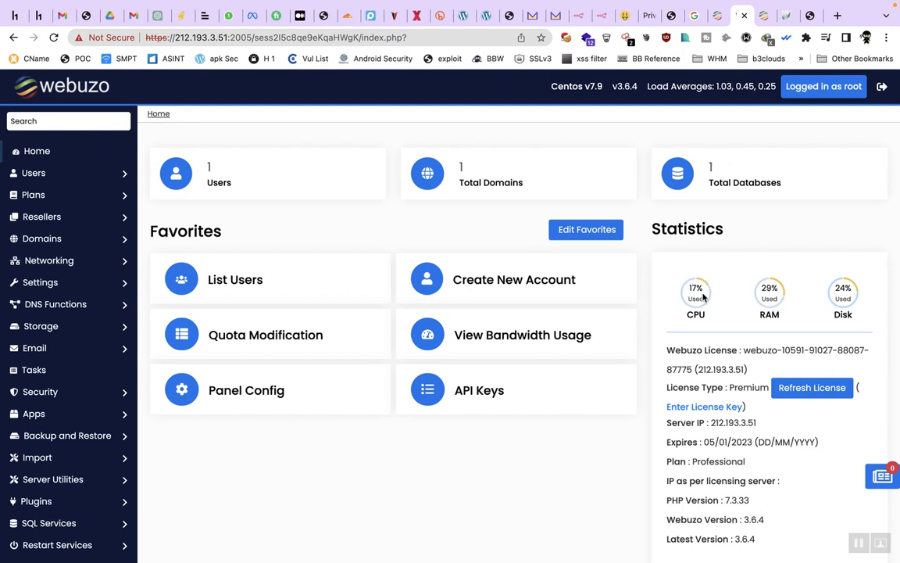
{"action": "scroll", "coordinate": [703, 295], "scroll_direction": "down", "scroll_amount": 9}
{"action": "scroll", "coordinate": [703, 296], "scroll_direction": "up", "scroll_amount": 3}
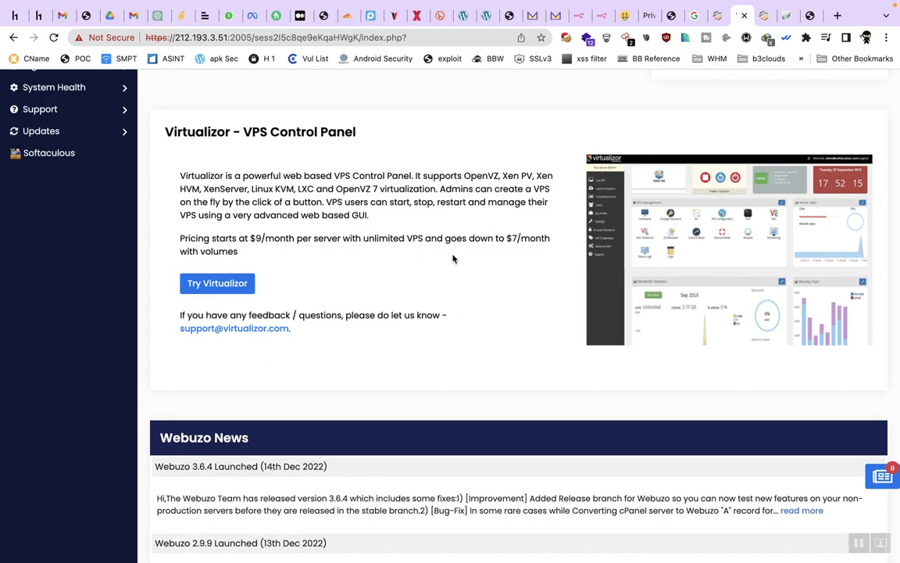
{"action": "scroll", "coordinate": [453, 258], "scroll_direction": "down", "scroll_amount": 4}
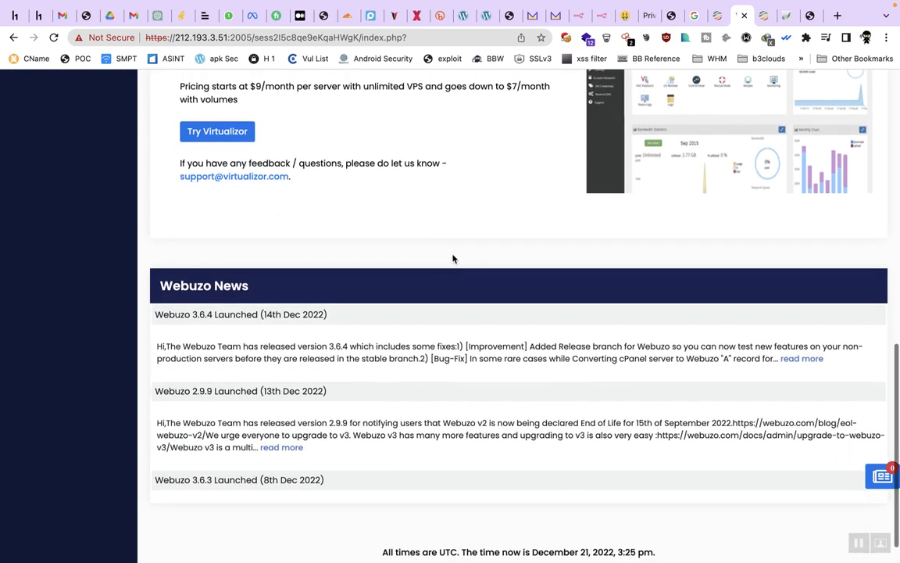
{"action": "scroll", "coordinate": [454, 259], "scroll_direction": "up", "scroll_amount": 10}
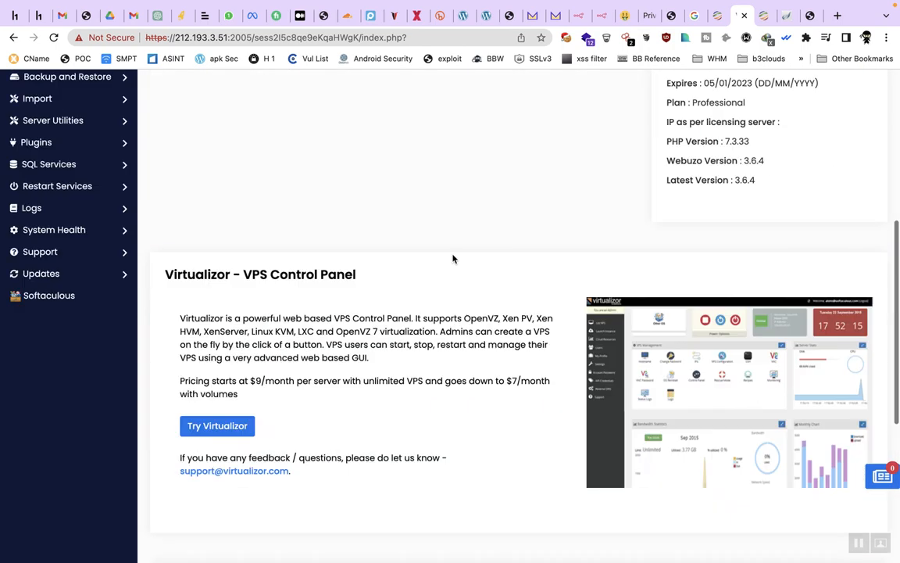
{"action": "left_click", "coordinate": [788, 16]}
{"action": "left_click", "coordinate": [743, 21]}
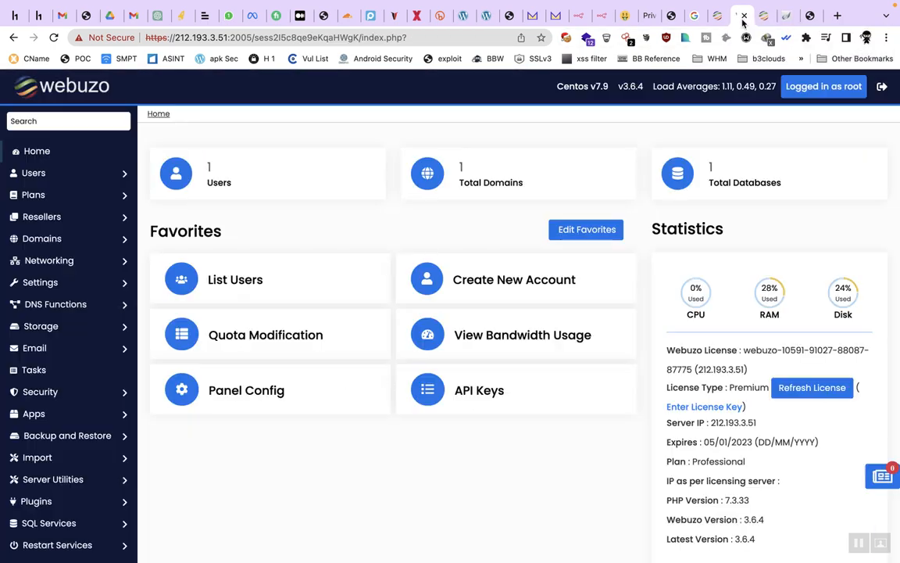
{"action": "scroll", "coordinate": [619, 461], "scroll_direction": "down", "scroll_amount": 15}
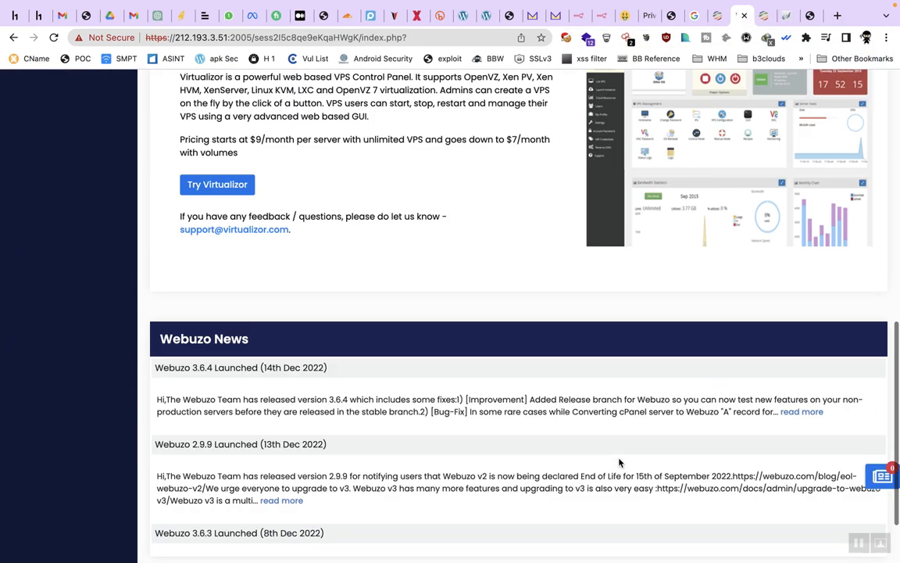
{"action": "scroll", "coordinate": [619, 461], "scroll_direction": "up", "scroll_amount": 20}
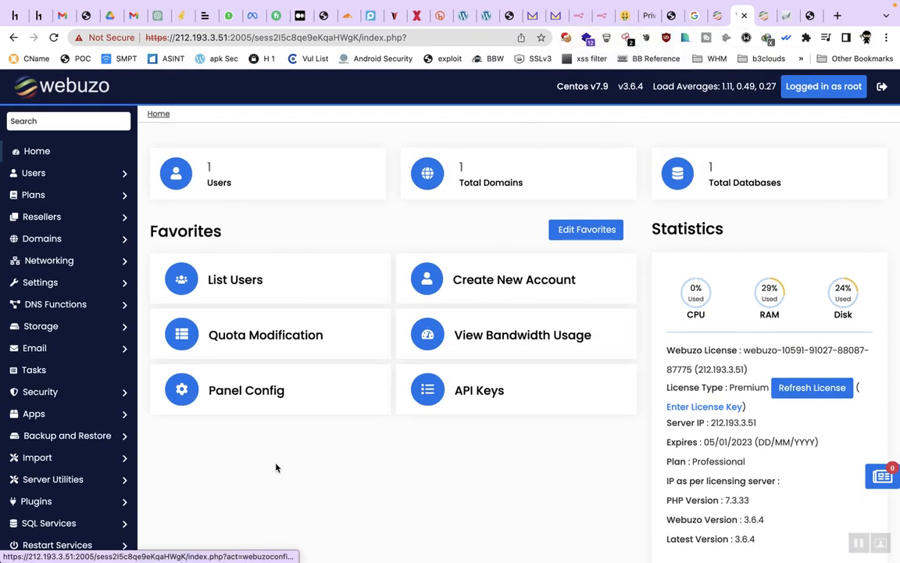
{"action": "scroll", "coordinate": [358, 430], "scroll_direction": "down", "scroll_amount": 15}
{"action": "scroll", "coordinate": [356, 432], "scroll_direction": "up", "scroll_amount": 20}
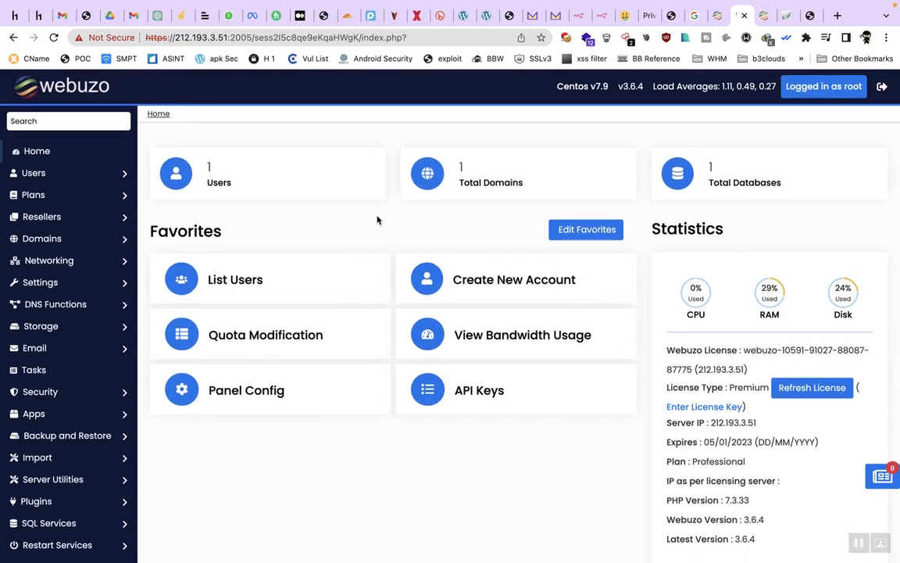
{"action": "mouse_move", "coordinate": [586, 5]}
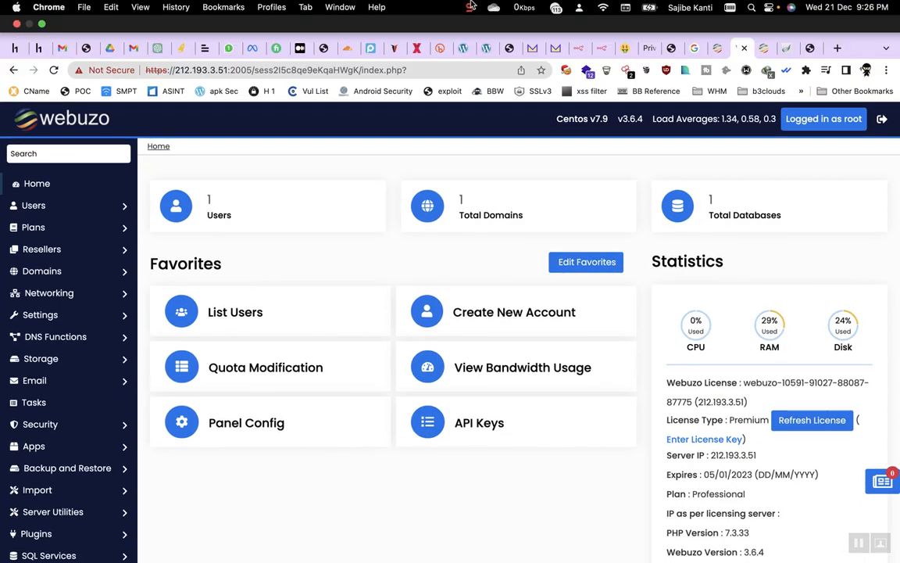